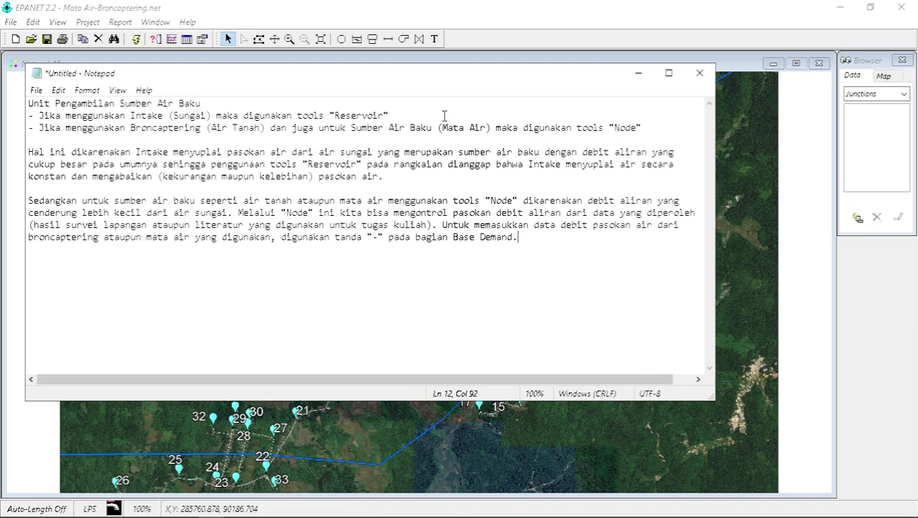
# Step: Place a junction on the map at the upper end of the short blue line above marker 1, beside the Mata Air pin
pyautogui.click(638, 74)
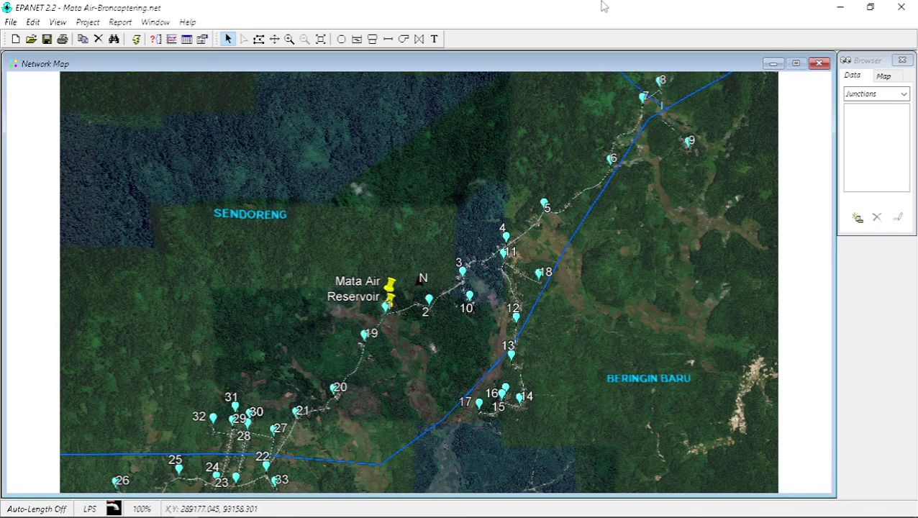
pyautogui.click(289, 39)
pyautogui.moveTo(360, 277); pyautogui.dragTo(425, 329)
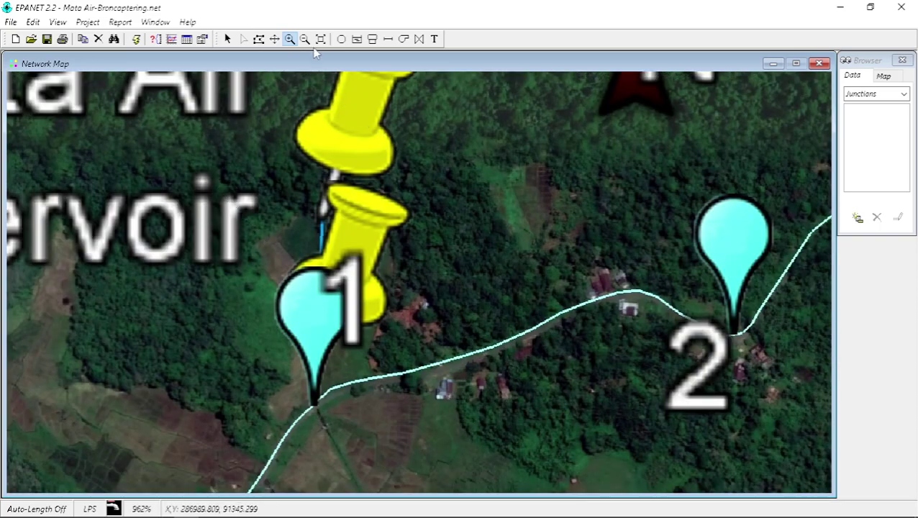
pyautogui.click(274, 39)
pyautogui.moveTo(185, 206); pyautogui.dragTo(420, 204)
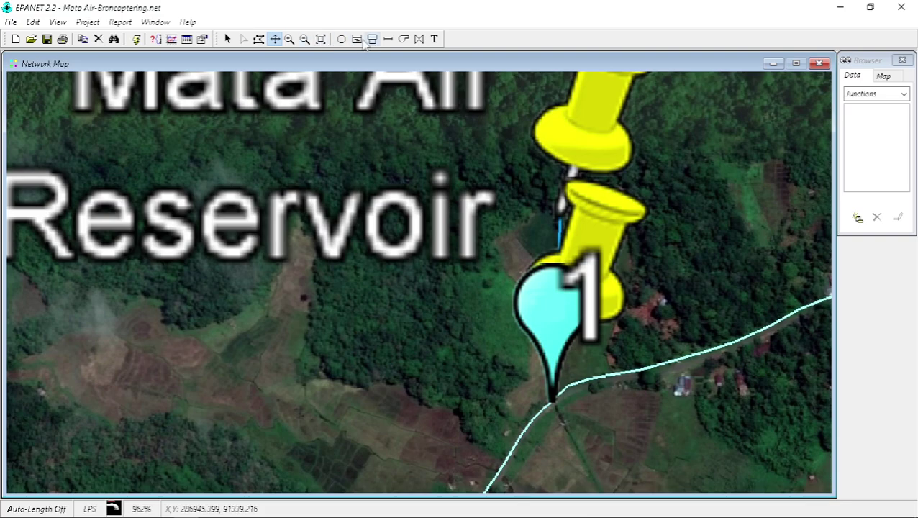
pyautogui.click(343, 39)
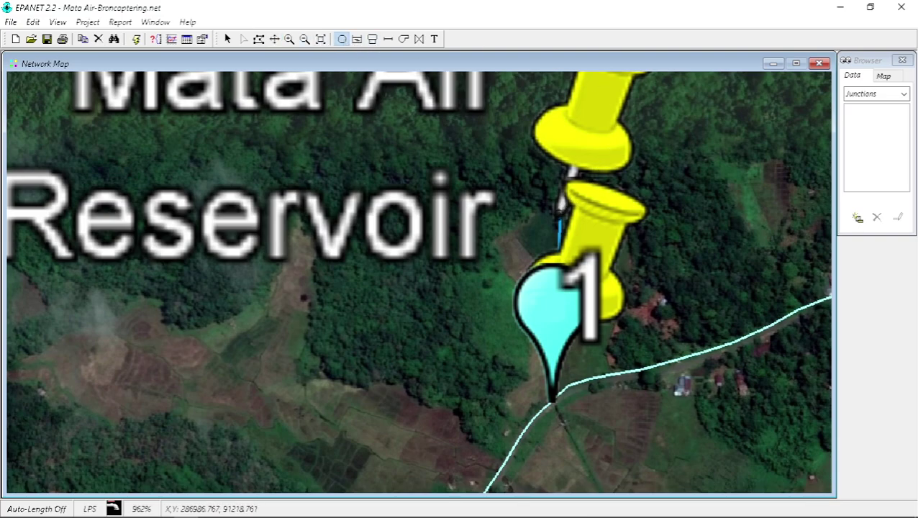
pyautogui.click(559, 213)
# Step: Rename the new junction as Broncaptering and close its properties
pyautogui.doubleClick(871, 111)
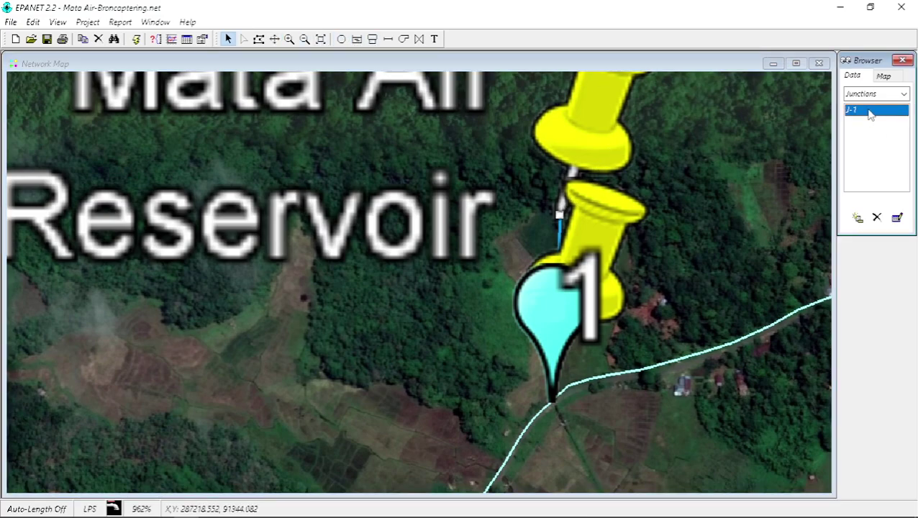
pyautogui.click(491, 178)
pyautogui.click(491, 178)
pyautogui.press('BackSpace')
pyautogui.press('BackSpace')
pyautogui.press('BackSpace')
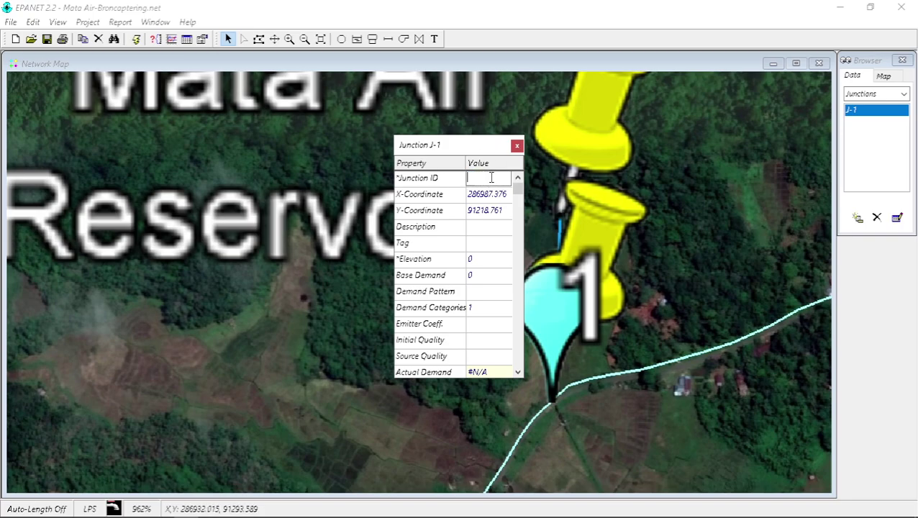
pyautogui.write('Broncaptering')
pyautogui.press('Return')
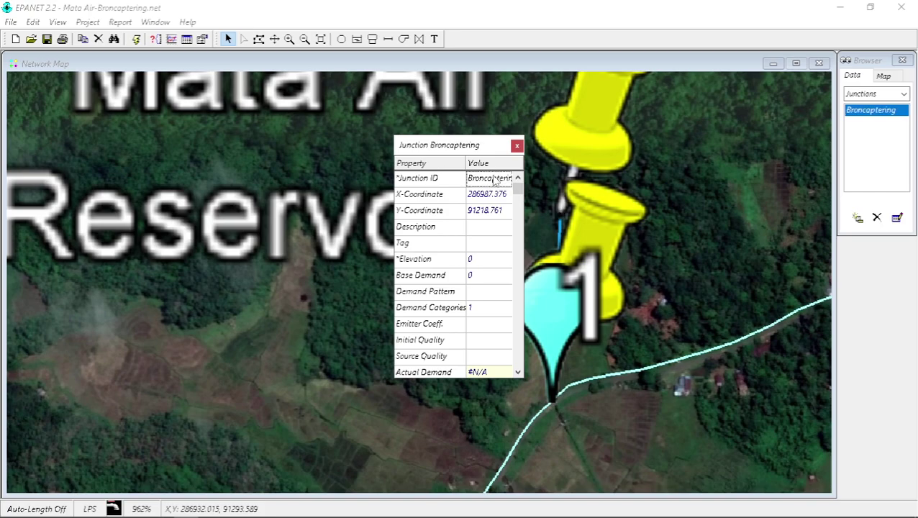
pyautogui.click(517, 147)
# Step: Add a reservoir just above the tip of marker 1, directly below the Broncaptering junction
pyautogui.click(357, 39)
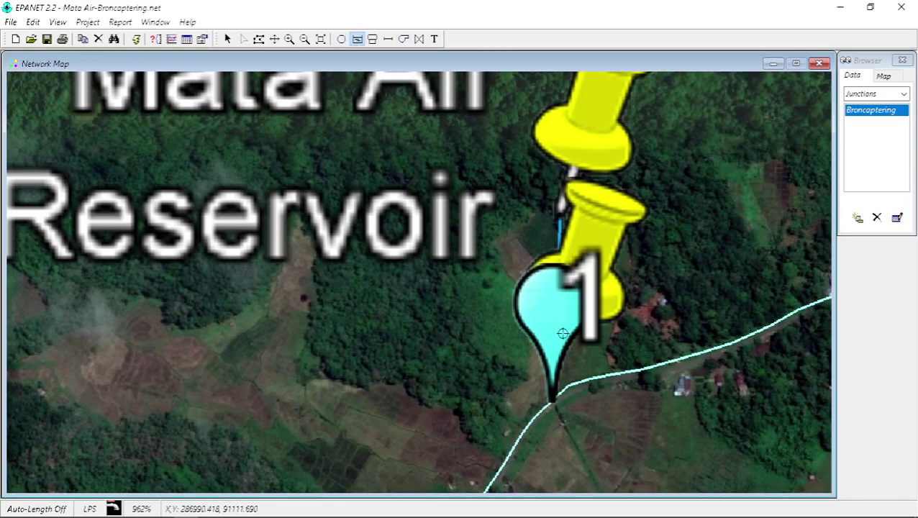
pyautogui.click(560, 352)
pyautogui.click(228, 39)
# Step: Change the ID of the new reservoir to Reservoir and close its properties
pyautogui.doubleClick(872, 111)
pyautogui.click(493, 179)
pyautogui.click(494, 180)
pyautogui.press('BackSpace')
pyautogui.press('BackSpace')
pyautogui.press('BackSpace')
pyautogui.write('Resde')
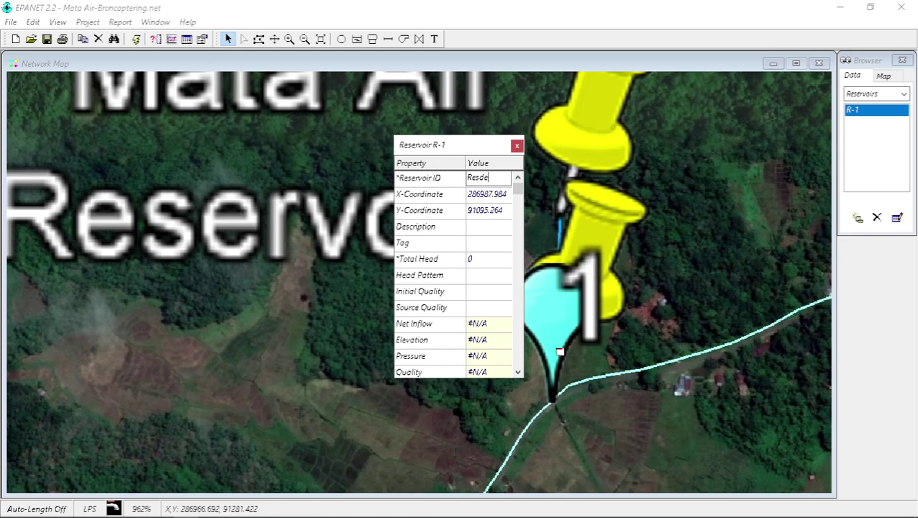
pyautogui.press('BackSpace')
pyautogui.press('BackSpace')
pyautogui.write('ervoir')
pyautogui.press('Return')
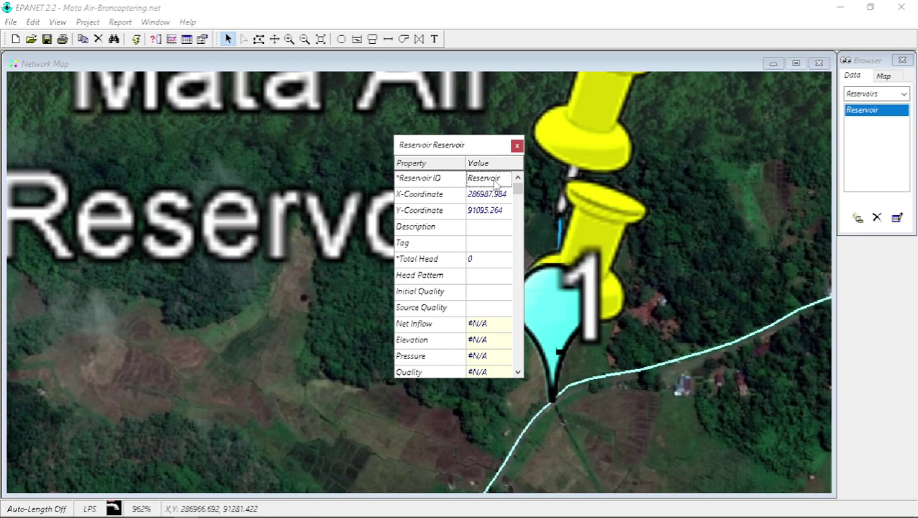
pyautogui.click(518, 146)
# Step: Hide the satellite backdrop so that only the network objects are shown on the map
pyautogui.click(341, 39)
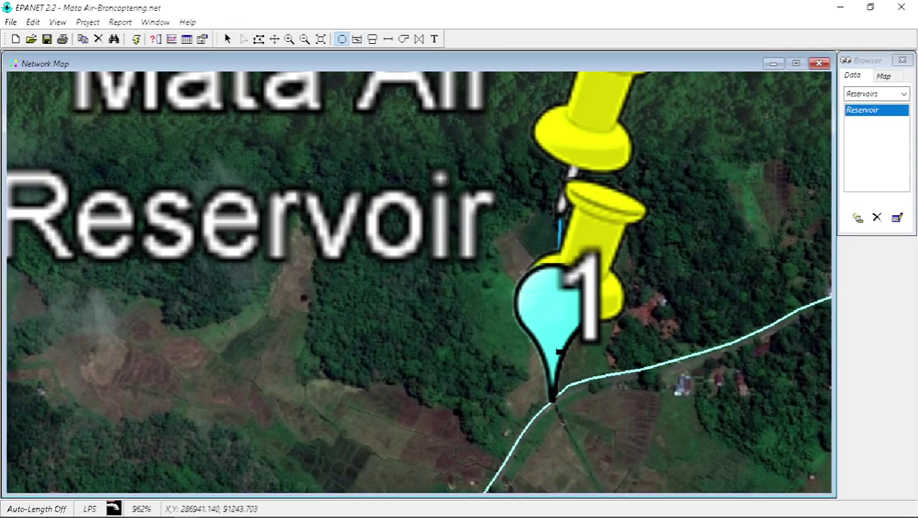
pyautogui.rightClick(640, 228)
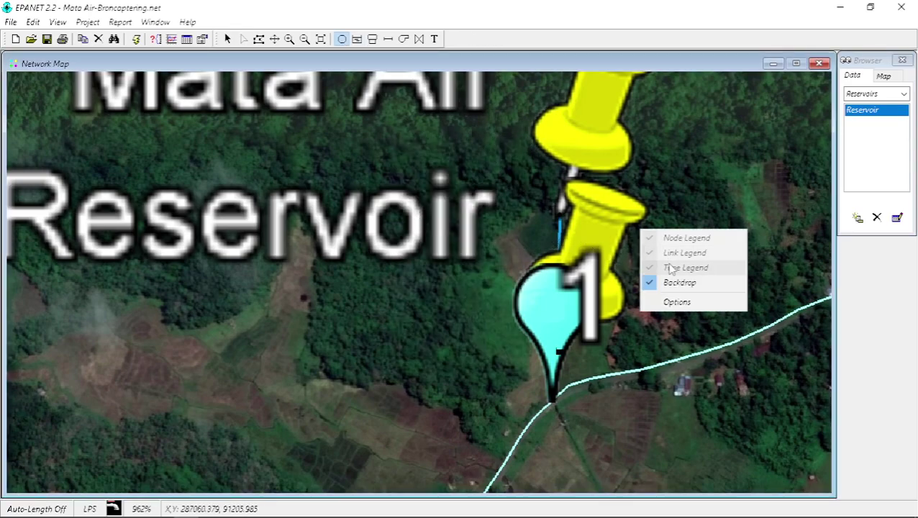
pyautogui.click(678, 283)
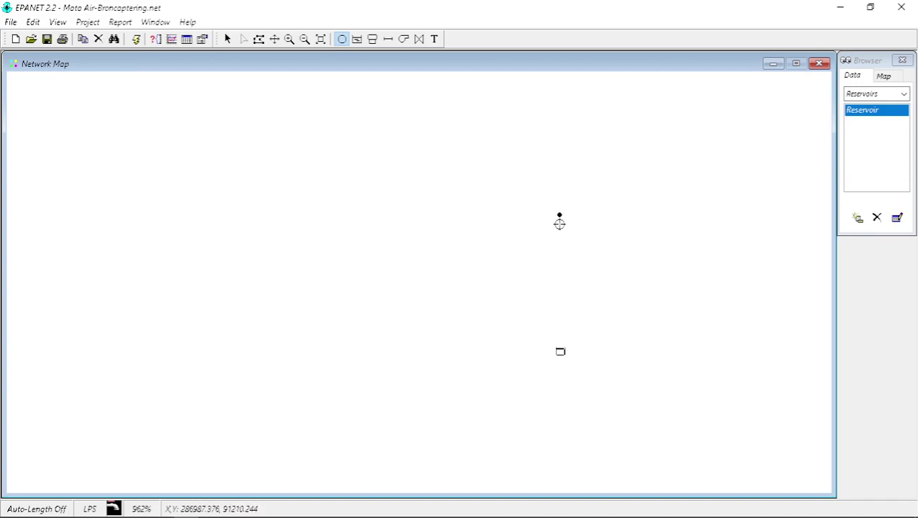
# Step: Place six junctions in a vertical line between Broncaptering and the reservoir: four just below Broncaptering and two just above the reservoir
pyautogui.click(558, 224)
pyautogui.click(560, 236)
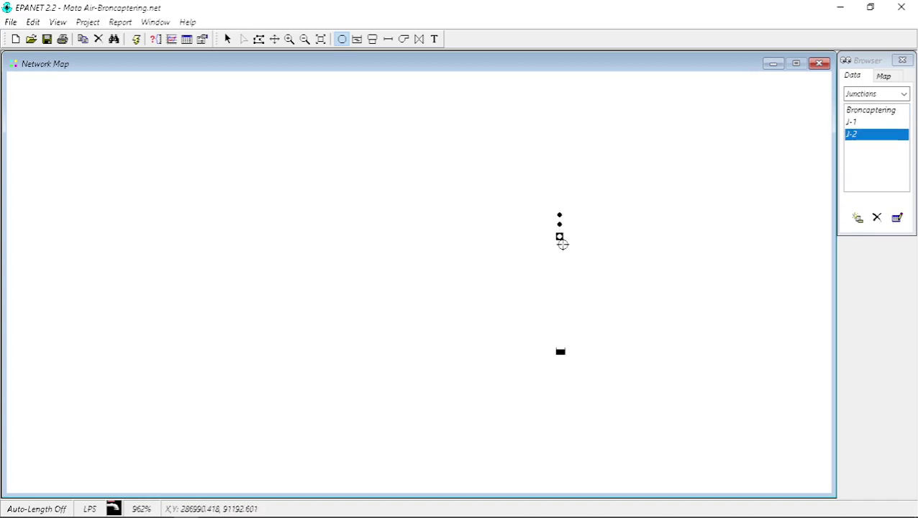
pyautogui.click(559, 250)
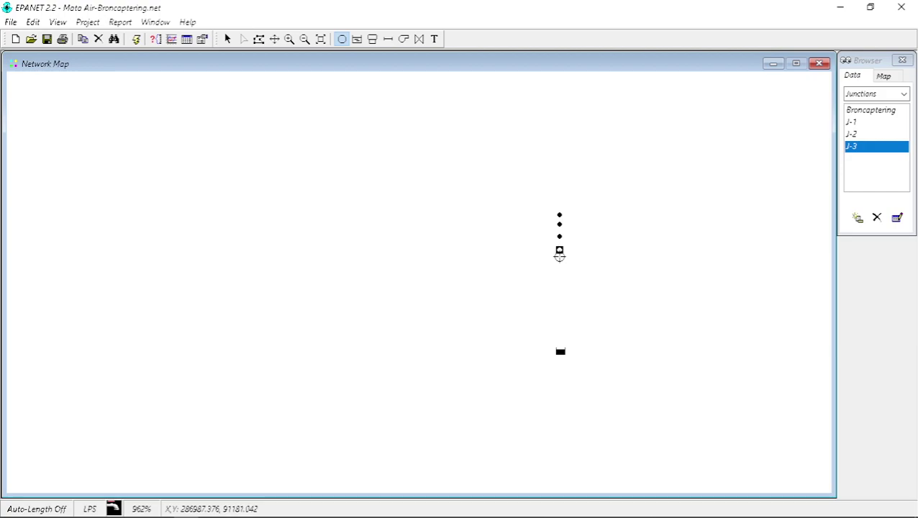
pyautogui.click(560, 259)
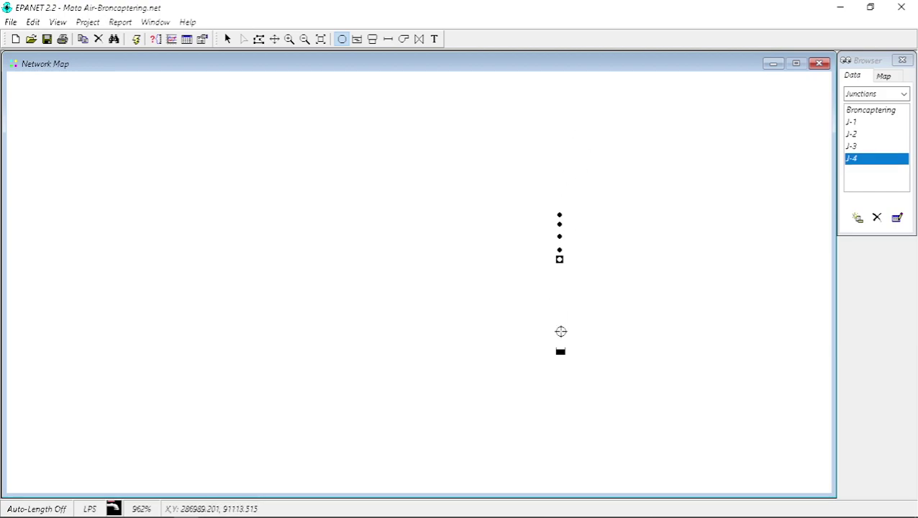
pyautogui.click(560, 332)
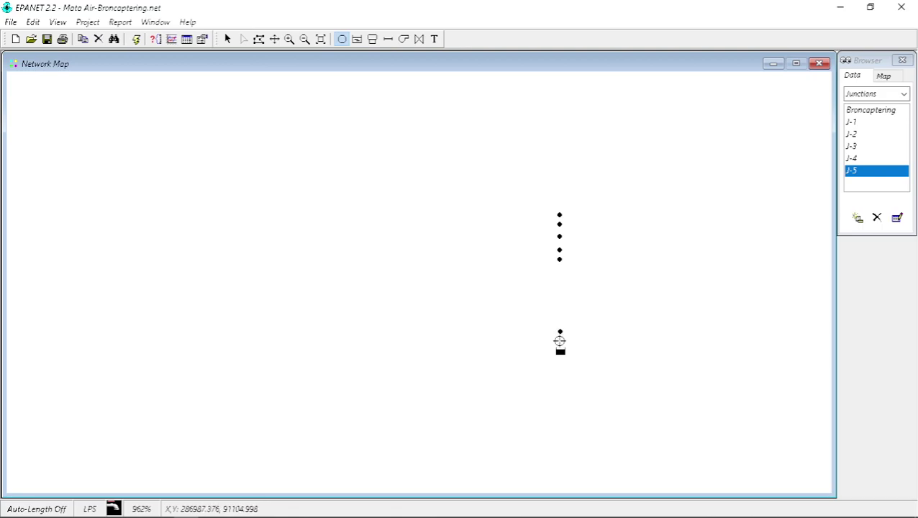
pyautogui.click(559, 341)
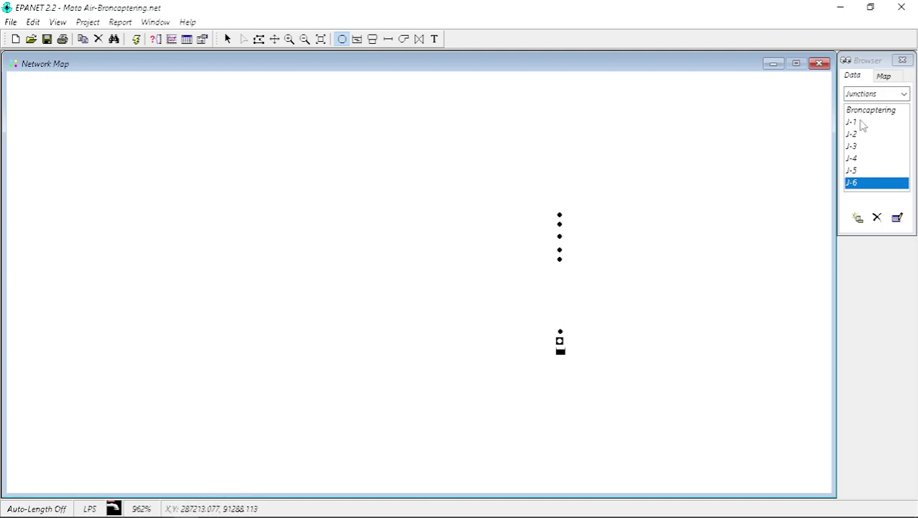
# Step: Rename junction J-1, the first one below Broncaptering, as J-TRM-1
pyautogui.click(862, 117)
pyautogui.doubleClick(863, 122)
pyautogui.click(487, 177)
pyautogui.click(487, 177)
pyautogui.press('BackSpace')
pyautogui.write('TR')
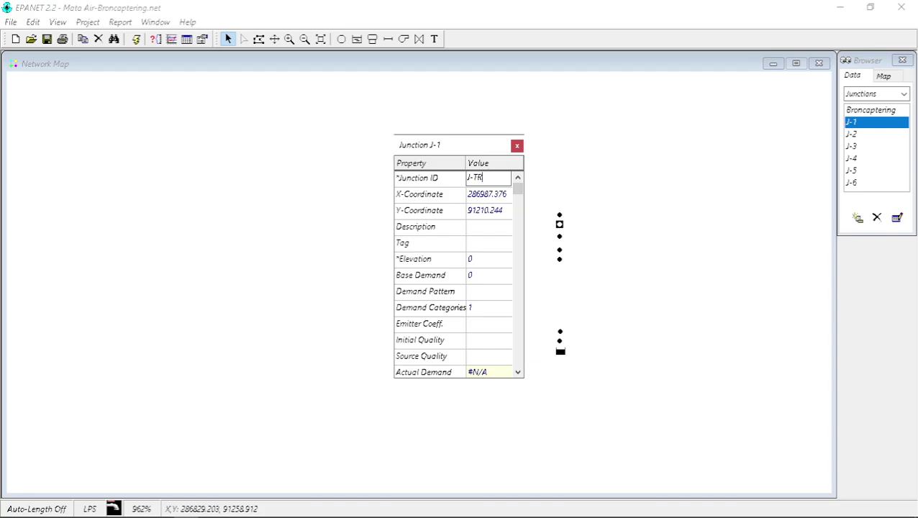
pyautogui.write('M-1')
pyautogui.press('Return')
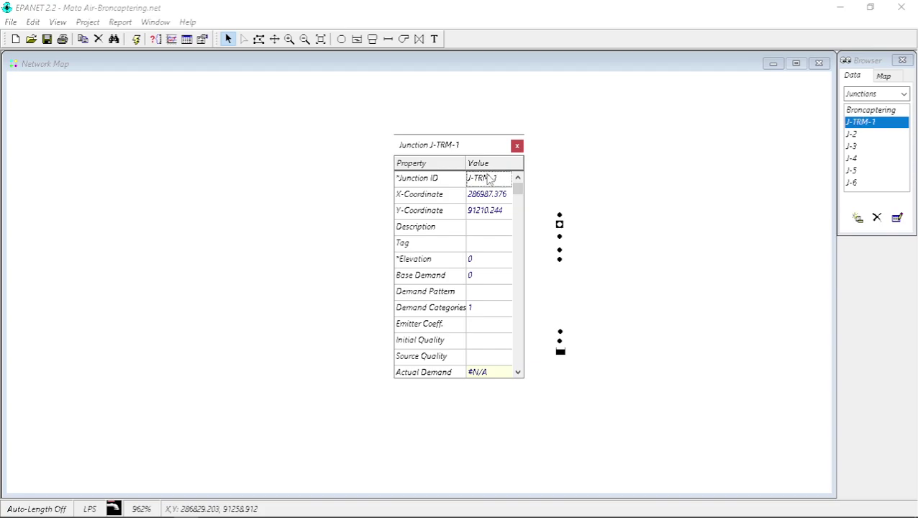
# Step: Rename junction J-2 as J-TRM-2
pyautogui.click(885, 134)
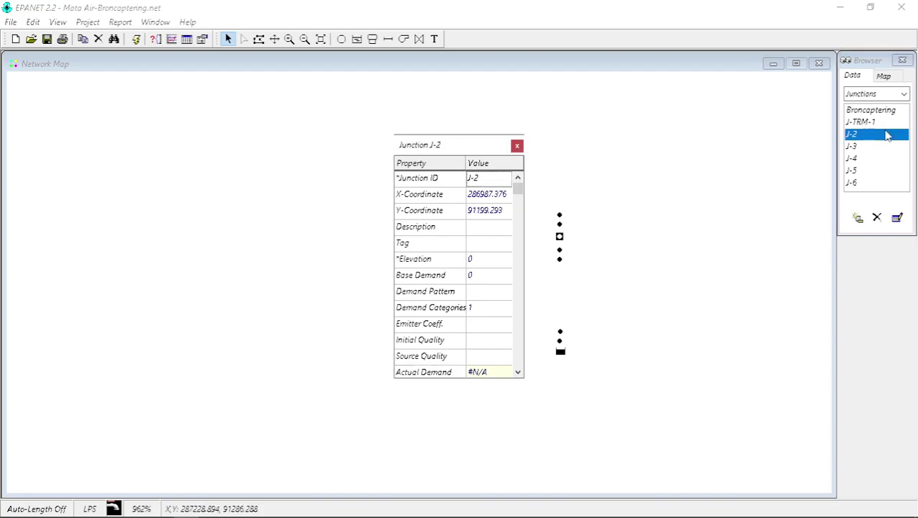
pyautogui.click(495, 179)
pyautogui.press('BackSpace')
pyautogui.write('TR')
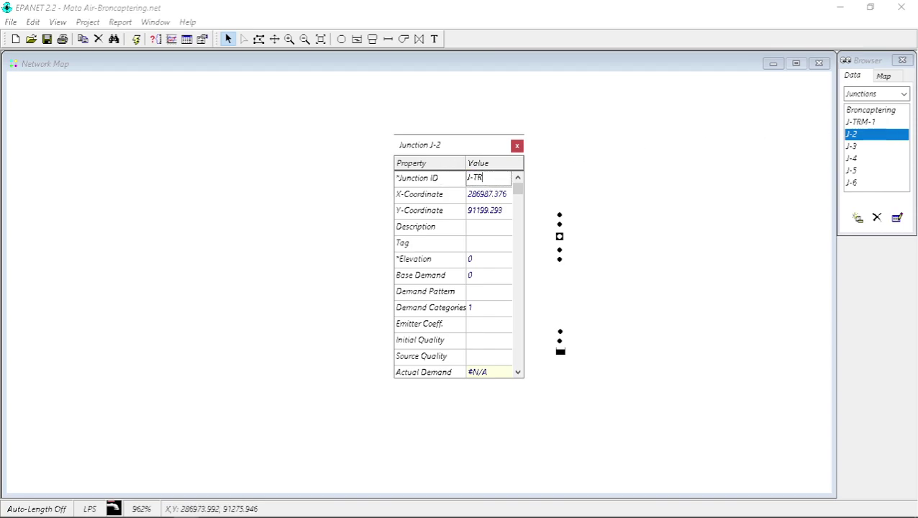
pyautogui.write('M-2')
pyautogui.press('Return')
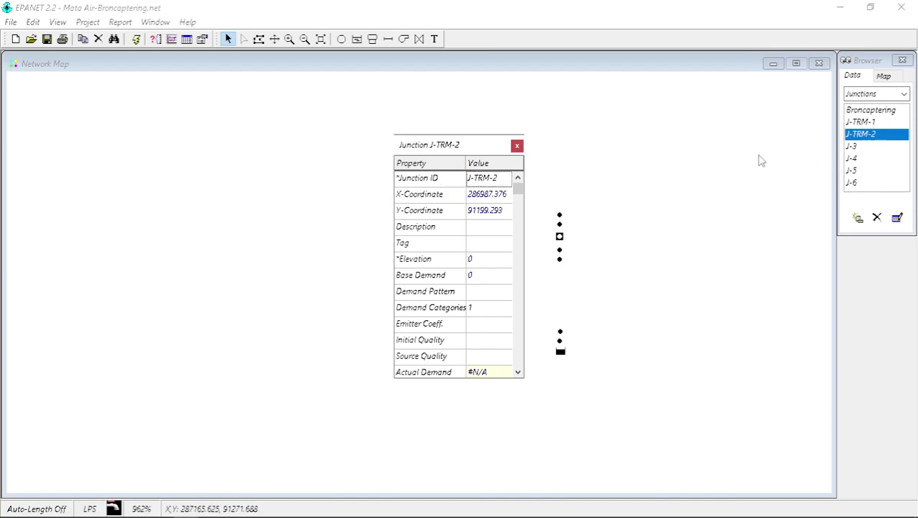
# Step: Rename junctions J-3 and J-4 as J-TRM-3 and J-TRM-4
pyautogui.click(886, 147)
pyautogui.click(493, 179)
pyautogui.click(493, 180)
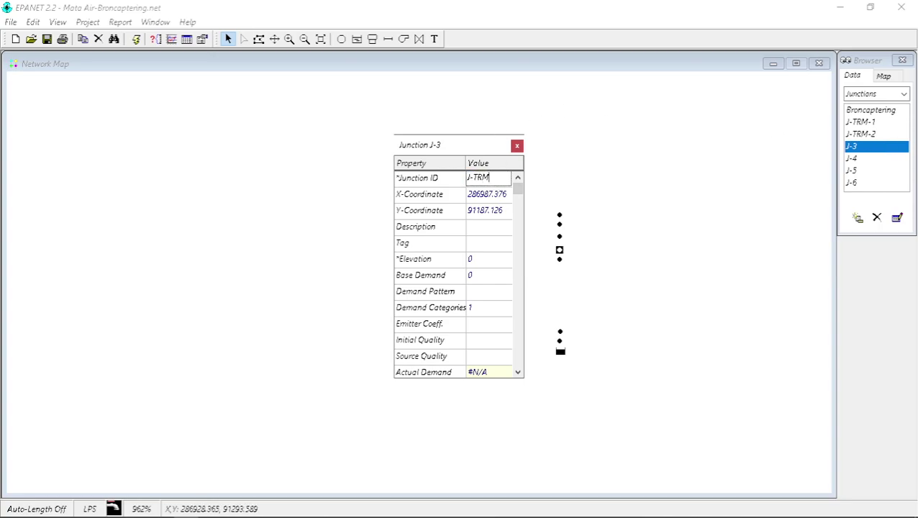
pyautogui.write('3')
pyautogui.press('Return')
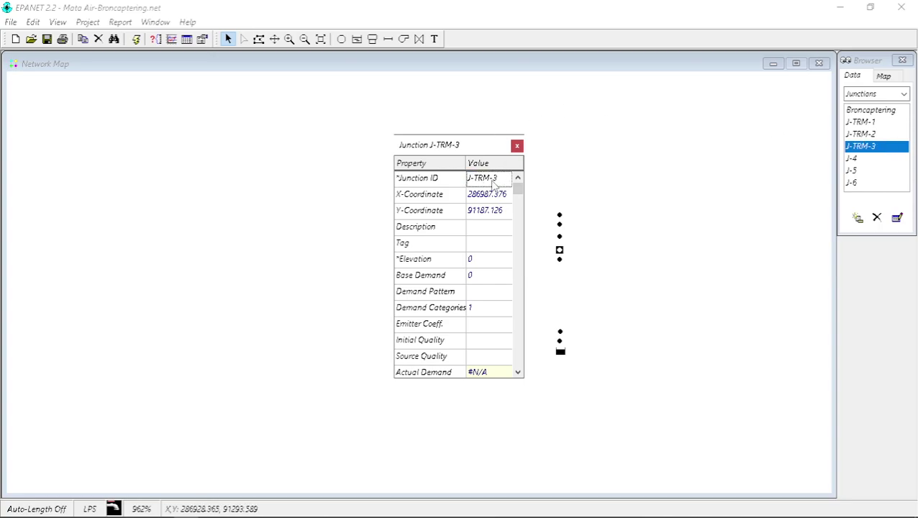
pyautogui.click(851, 158)
pyautogui.click(496, 179)
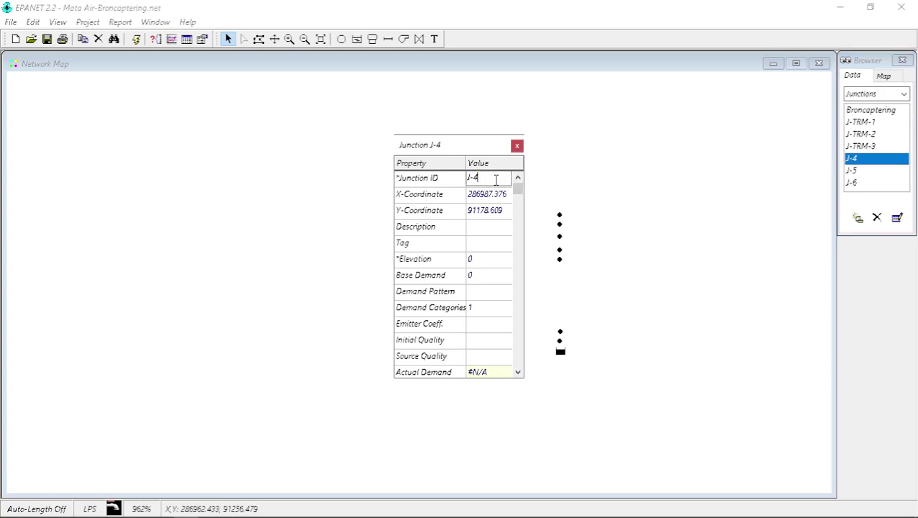
pyautogui.press('Return')
# Step: Rename junctions J-5 and J-6 as J-TRM-5 and J-TRM-6, and close the properties
pyautogui.click(896, 173)
pyautogui.click(507, 182)
pyautogui.press('BackSpace')
pyautogui.write('TRM-5')
pyautogui.press('Return')
pyautogui.click(874, 182)
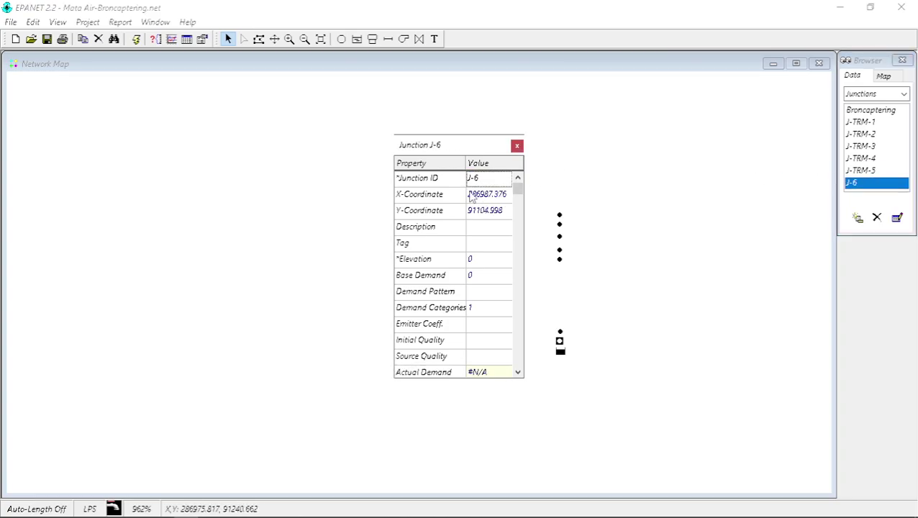
pyautogui.click(507, 180)
pyautogui.write('TRM-6')
pyautogui.press('Return')
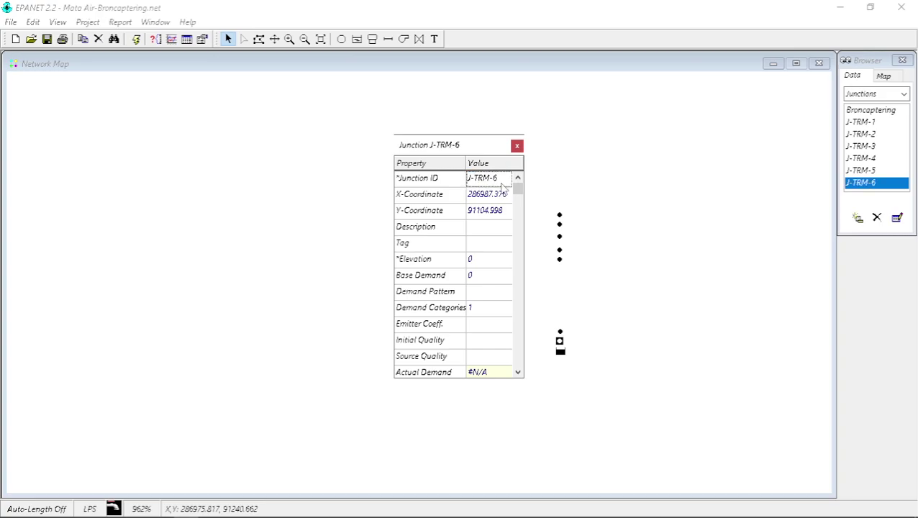
pyautogui.click(516, 145)
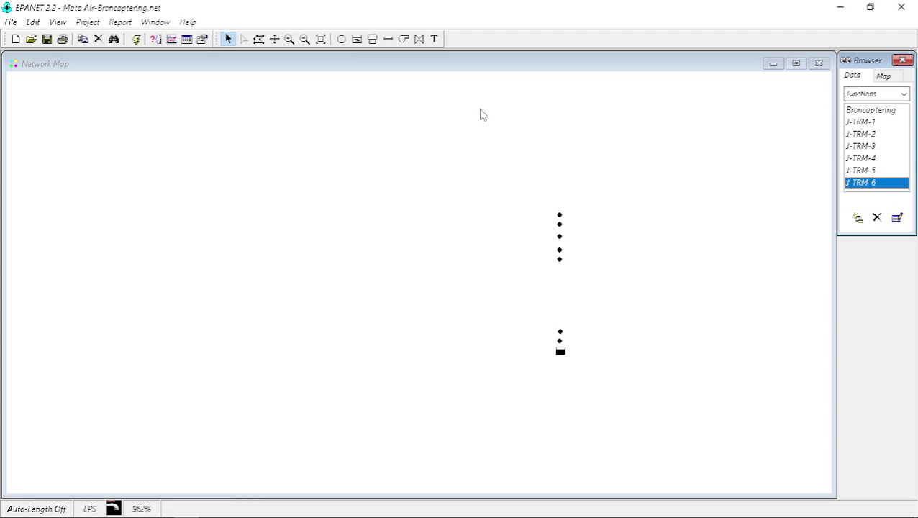
# Step: Turn on Auto Length in the project's default properties and save the settings as defaults for all new projects
pyautogui.click(288, 39)
pyautogui.moveTo(490, 181); pyautogui.dragTo(617, 389)
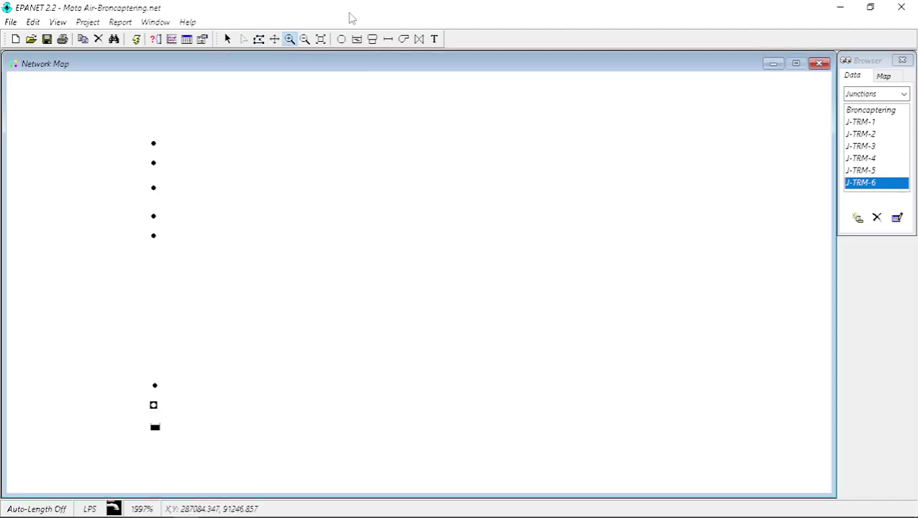
pyautogui.click(274, 39)
pyautogui.moveTo(230, 284); pyautogui.dragTo(541, 251)
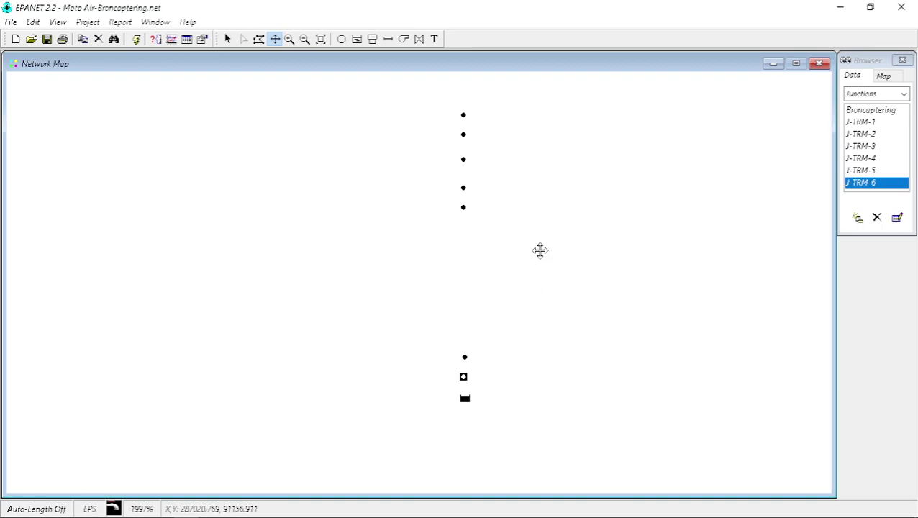
pyautogui.click(386, 41)
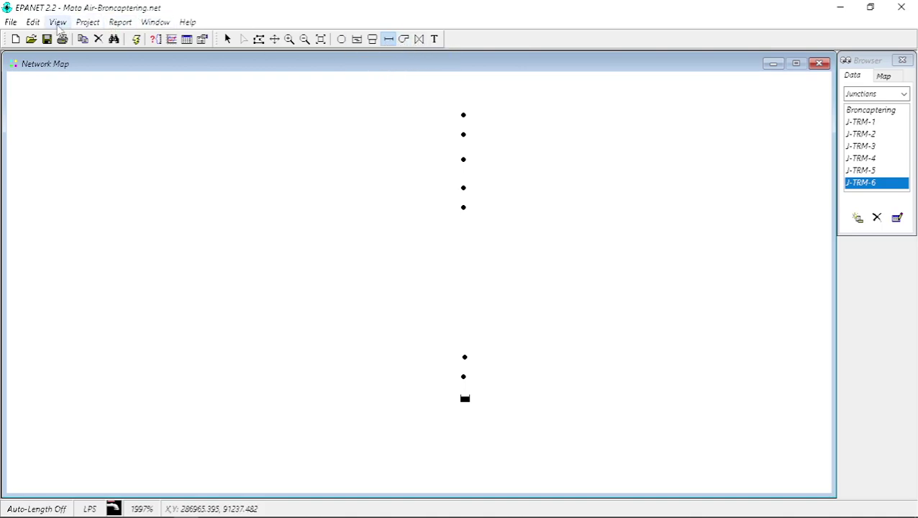
pyautogui.click(58, 22)
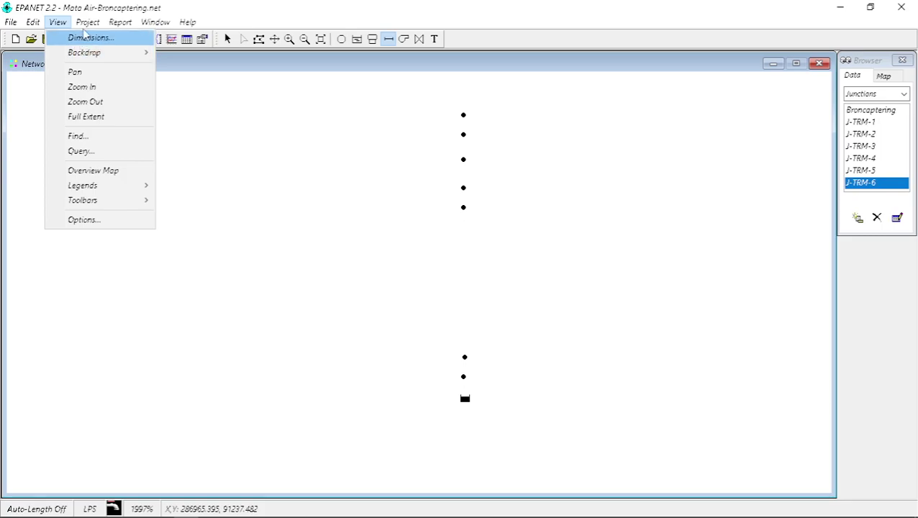
pyautogui.click(98, 52)
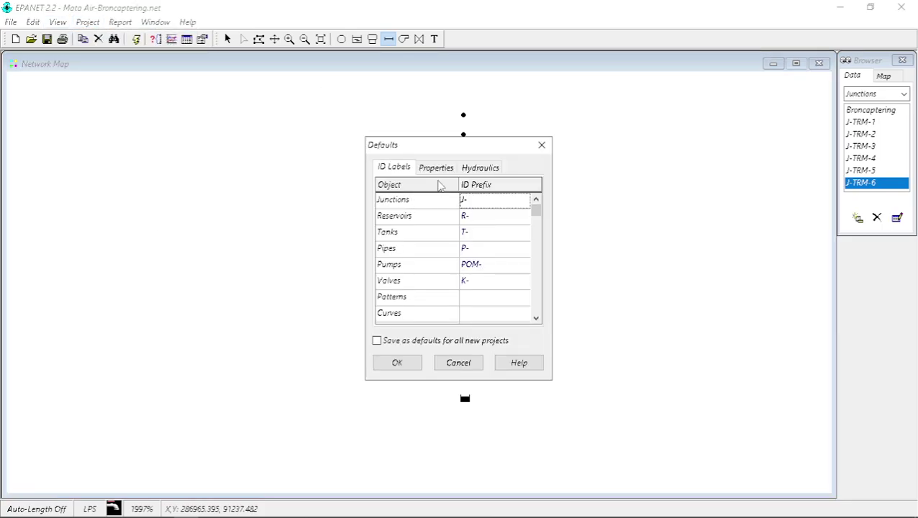
pyautogui.click(436, 168)
pyautogui.click(486, 269)
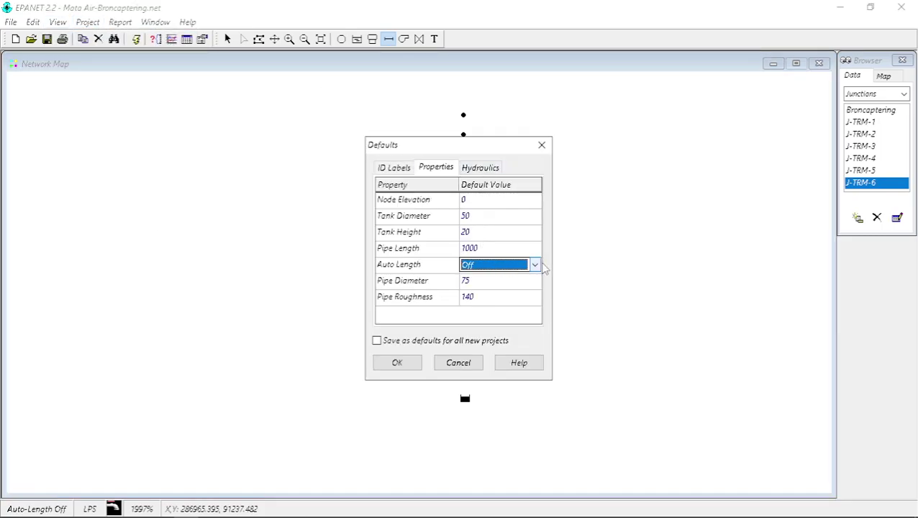
pyautogui.click(534, 265)
pyautogui.click(510, 290)
pyautogui.click(399, 342)
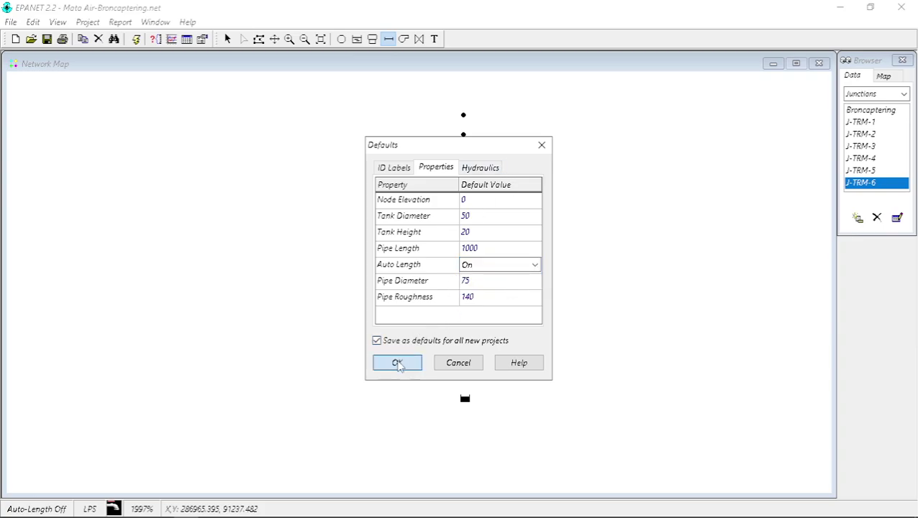
pyautogui.click(397, 363)
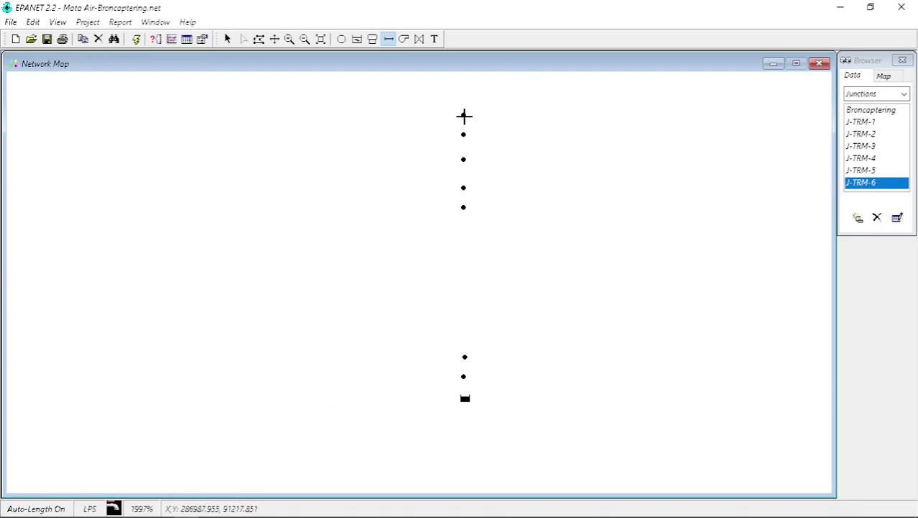
# Step: Set the map notation to display node IDs, node values, link IDs and link values
pyautogui.rightClick(574, 120)
pyautogui.click(606, 192)
pyautogui.click(388, 253)
pyautogui.click(477, 183)
pyautogui.click(476, 202)
pyautogui.click(479, 221)
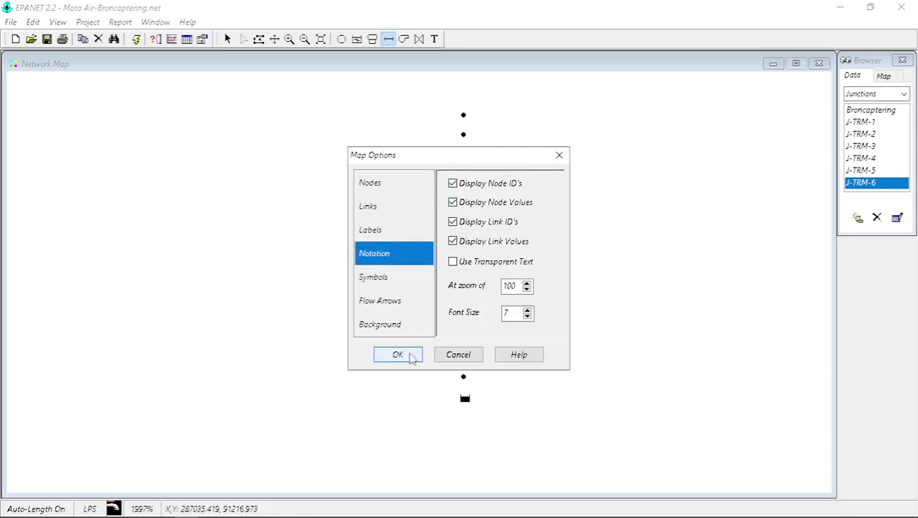
pyautogui.click(400, 354)
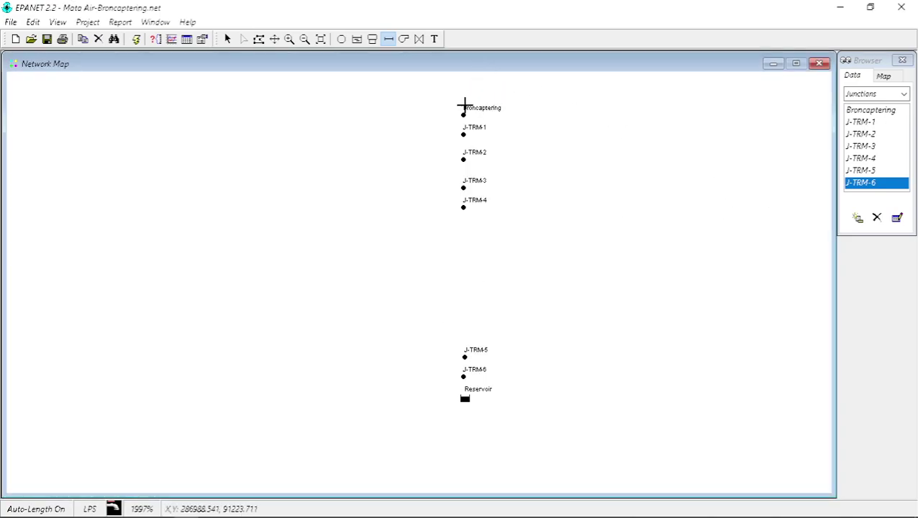
# Step: Connect Broncaptering to J-TRM-1 with a pipe, and J-TRM-1 to J-TRM-2 with a valve
pyautogui.click(463, 113)
pyautogui.click(463, 134)
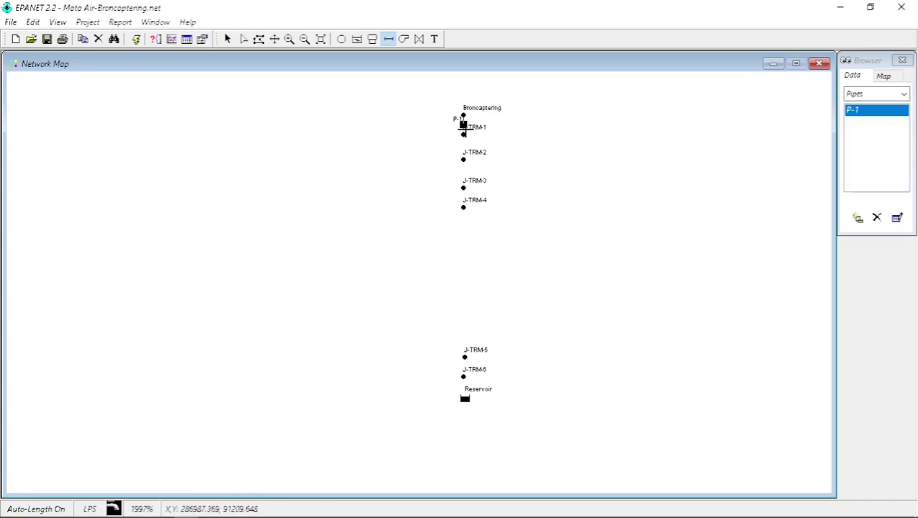
pyautogui.click(418, 38)
pyautogui.click(463, 134)
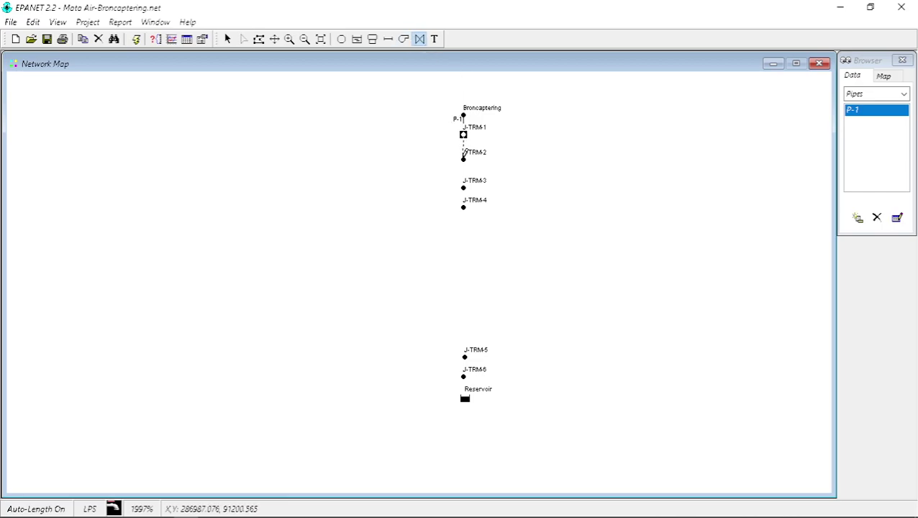
pyautogui.click(463, 158)
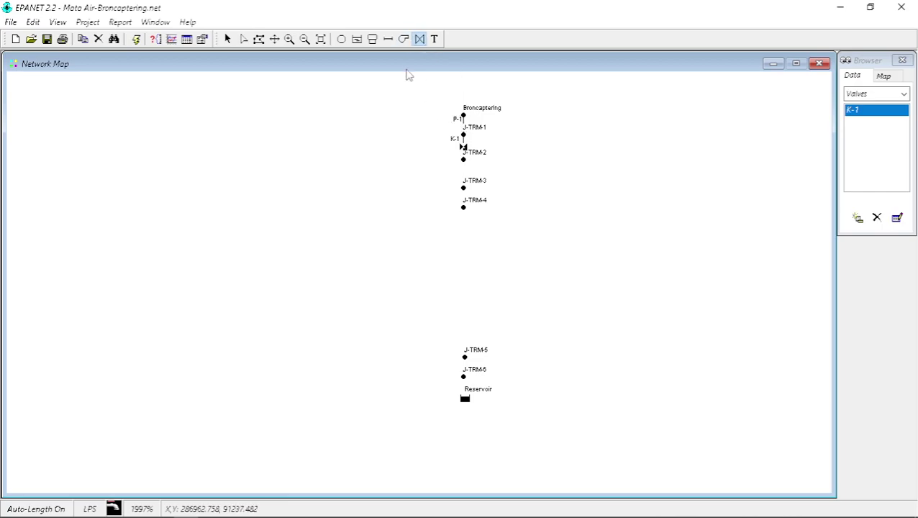
# Step: Add two parallel pumps between J-TRM-2 and J-TRM-3, curving their links to opposite sides
pyautogui.click(404, 39)
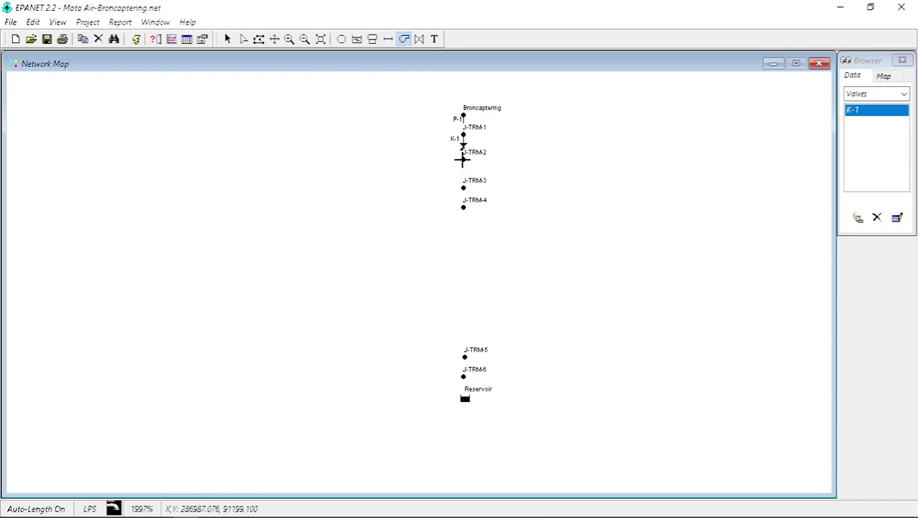
pyautogui.click(462, 176)
pyautogui.click(463, 186)
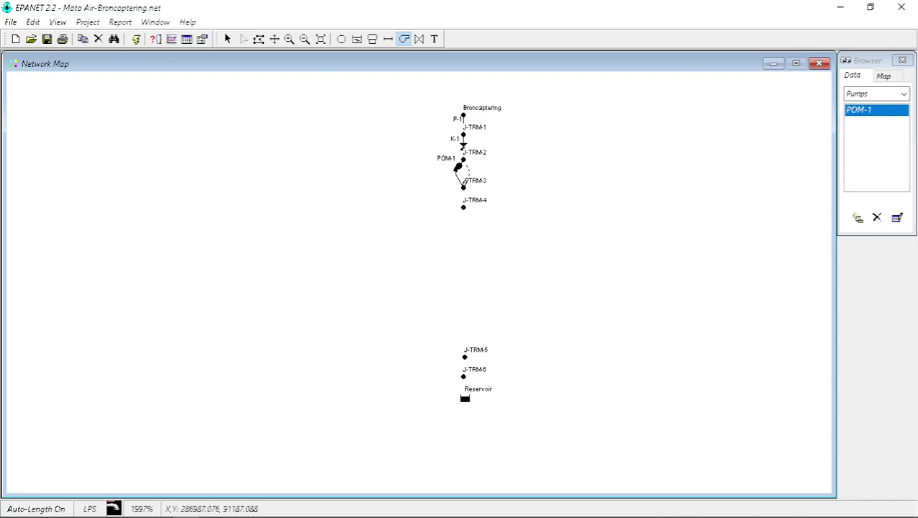
pyautogui.click(463, 159)
# Step: Connect J-TRM-3 to J-TRM-4 with a valve, and J-TRM-4 to J-TRM-5 with a pipe
pyautogui.click(419, 39)
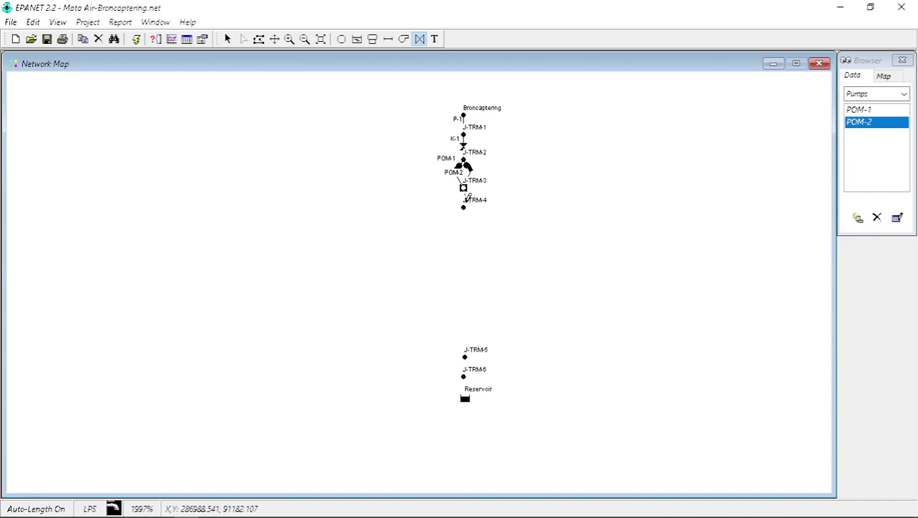
pyautogui.click(463, 206)
pyautogui.click(388, 40)
pyautogui.click(462, 207)
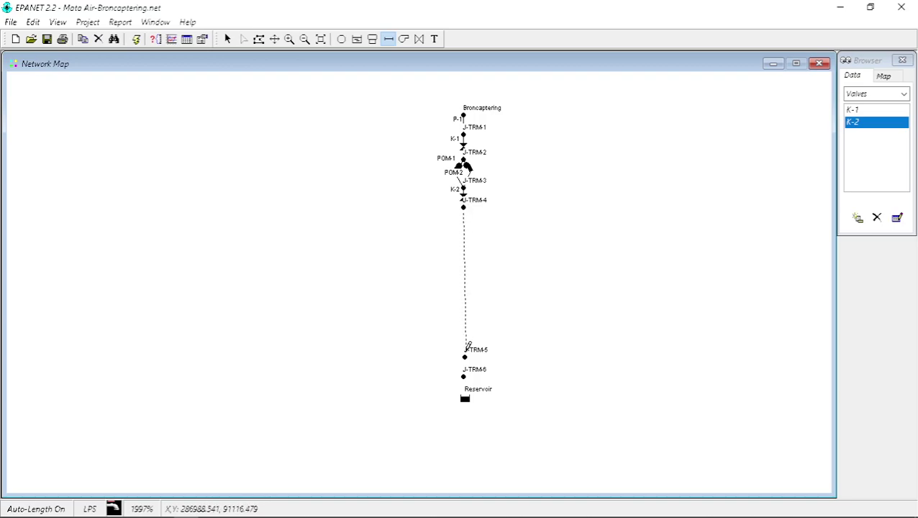
pyautogui.click(465, 356)
# Step: Connect J-TRM-5 to J-TRM-6 with a valve, and J-TRM-6 to the Reservoir with a pipe
pyautogui.click(419, 39)
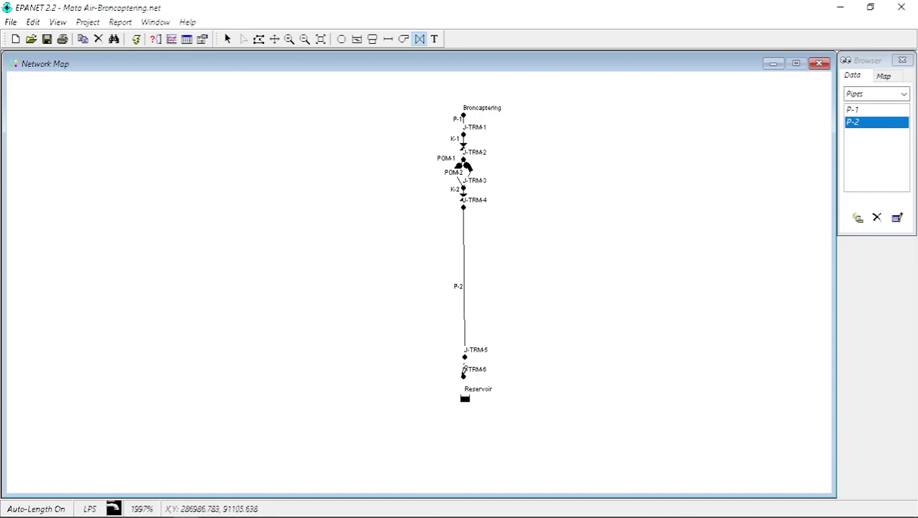
pyautogui.click(464, 357)
pyautogui.click(463, 375)
pyautogui.click(389, 39)
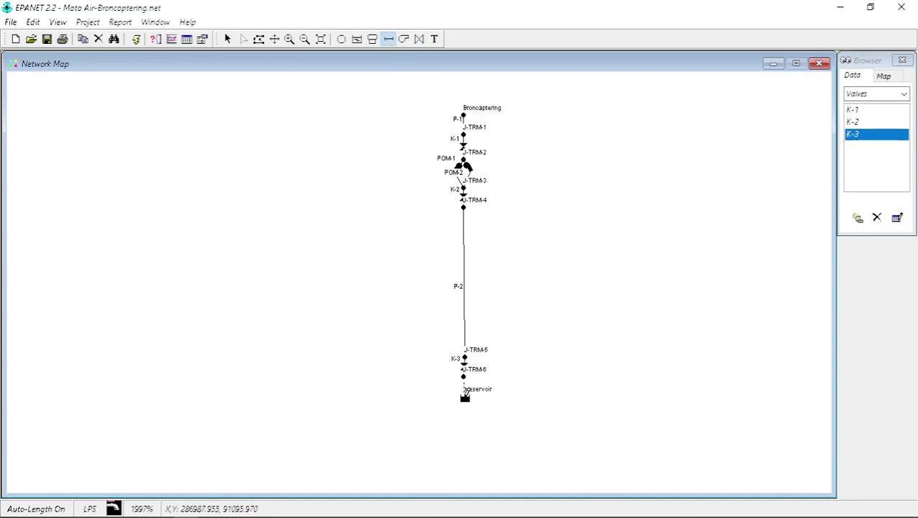
pyautogui.click(465, 394)
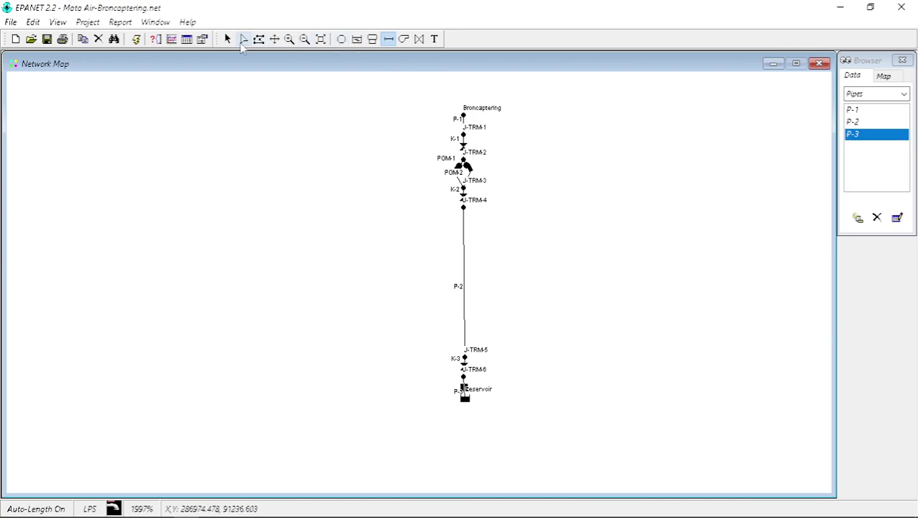
pyautogui.click(230, 41)
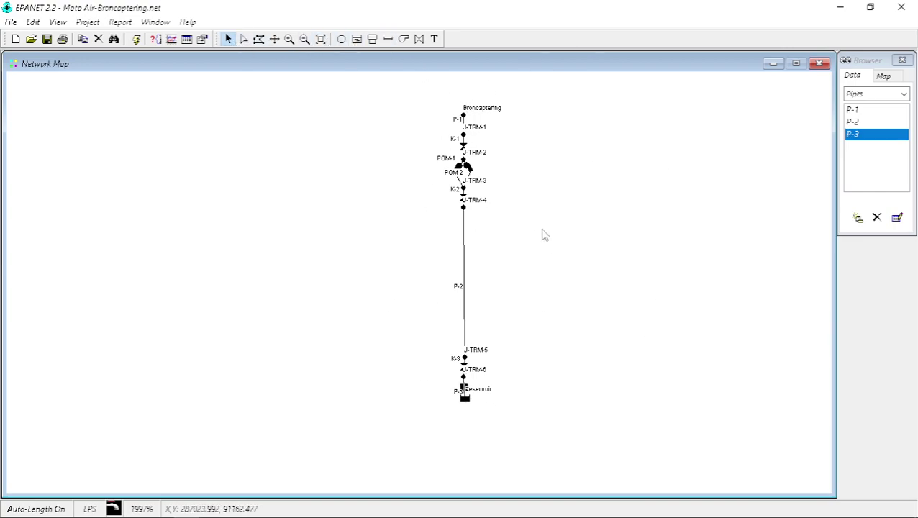
# Step: Examine the diameter and type settings in the properties of valve K-1, and close them
pyautogui.doubleClick(463, 145)
pyautogui.moveTo(440, 145); pyautogui.dragTo(590, 87)
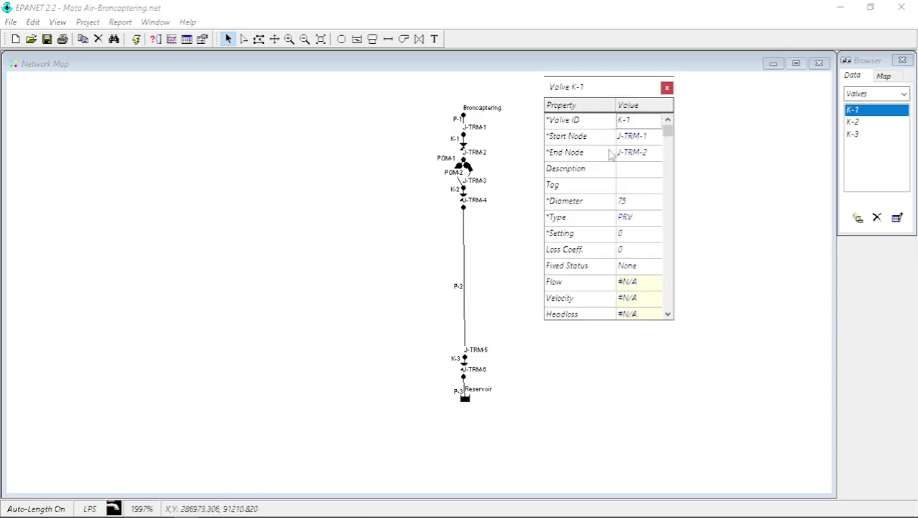
pyautogui.click(667, 87)
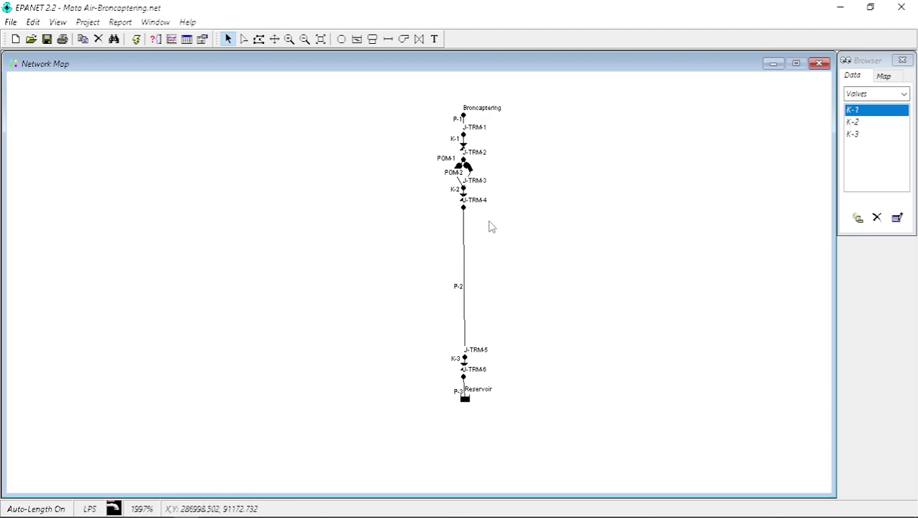
pyautogui.doubleClick(462, 146)
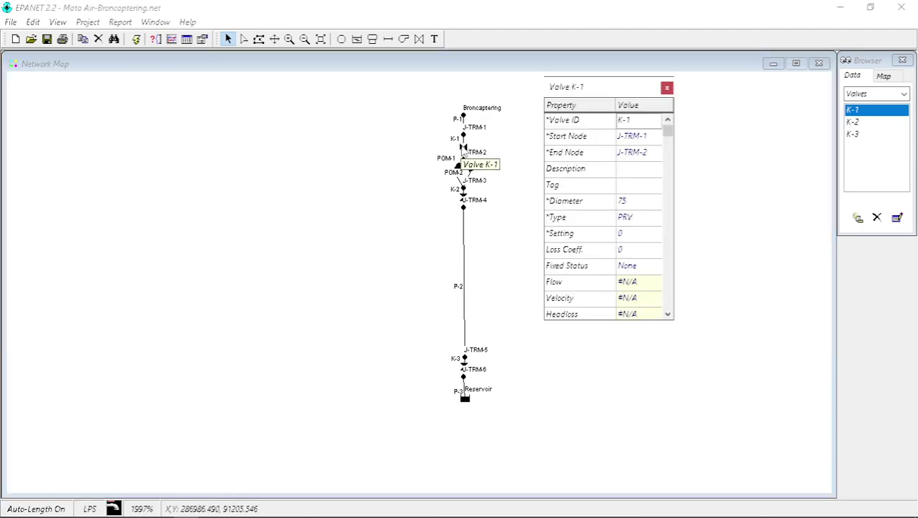
pyautogui.click(647, 203)
pyautogui.click(641, 217)
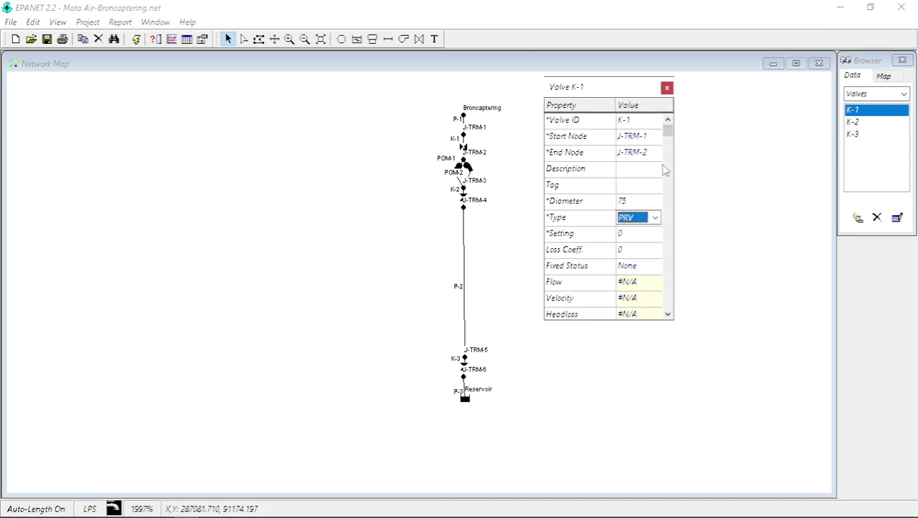
pyautogui.click(666, 87)
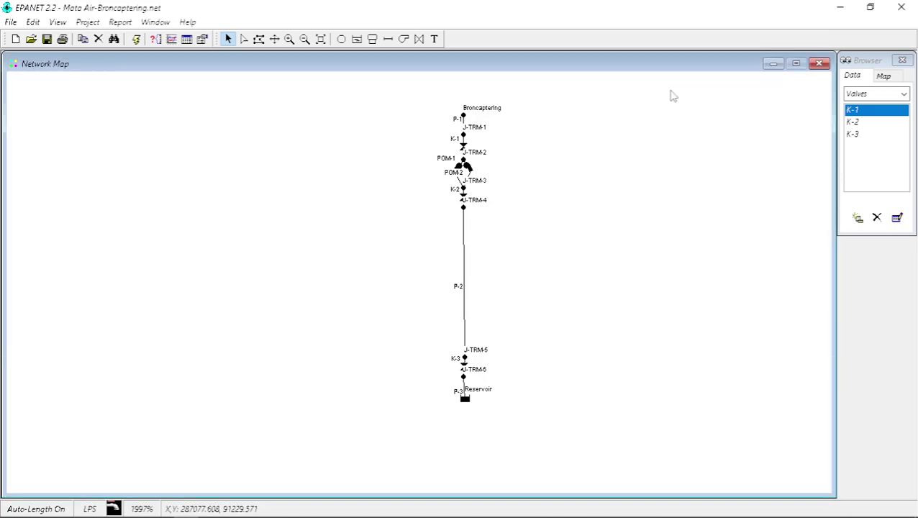
# Step: Examine the pump curve, power and speed fields in the properties of pump POM-2, and close them
pyautogui.doubleClick(467, 168)
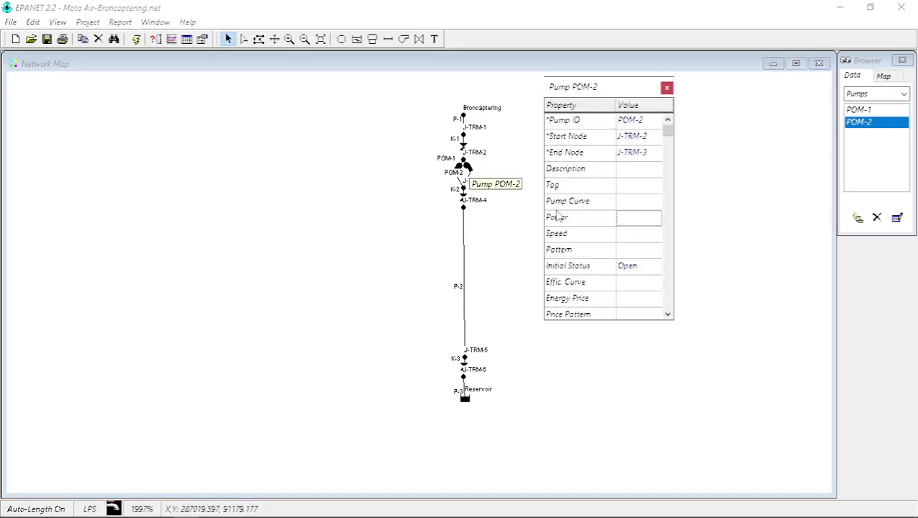
pyautogui.click(589, 205)
pyautogui.click(614, 202)
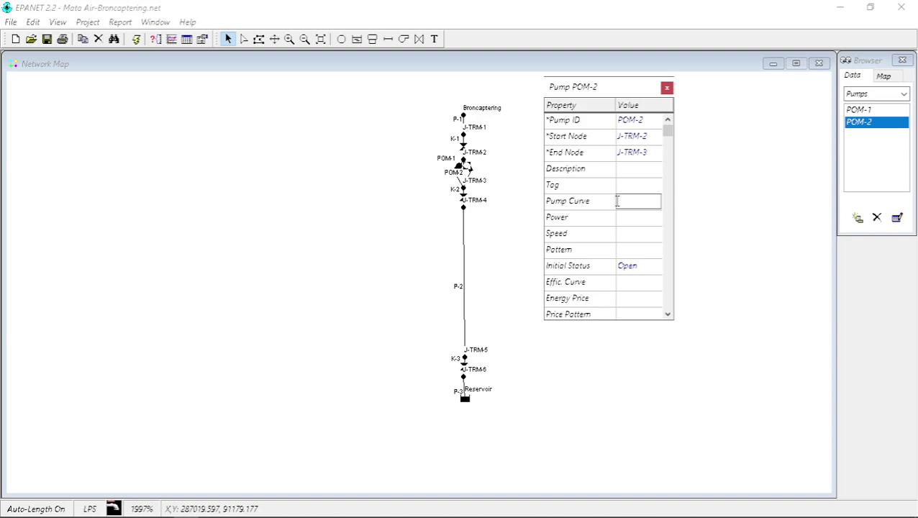
pyautogui.click(587, 217)
pyautogui.click(625, 219)
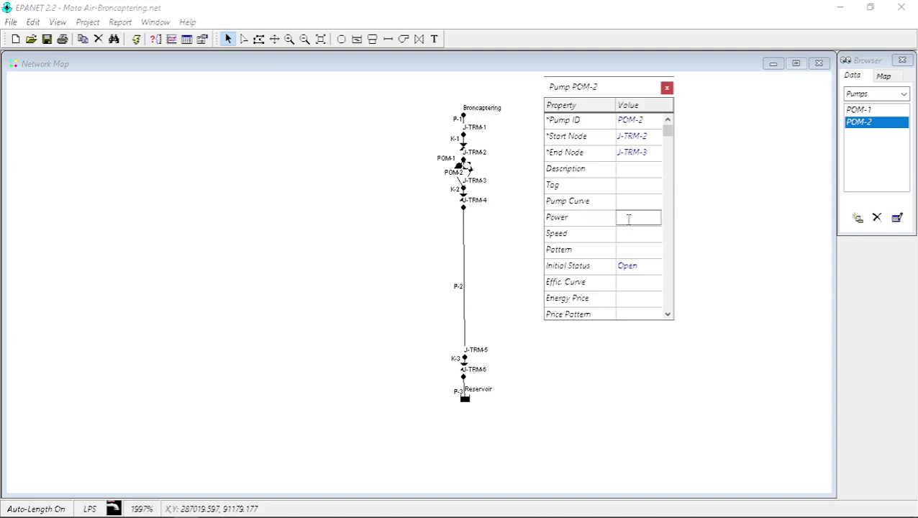
pyautogui.click(632, 235)
pyautogui.click(667, 88)
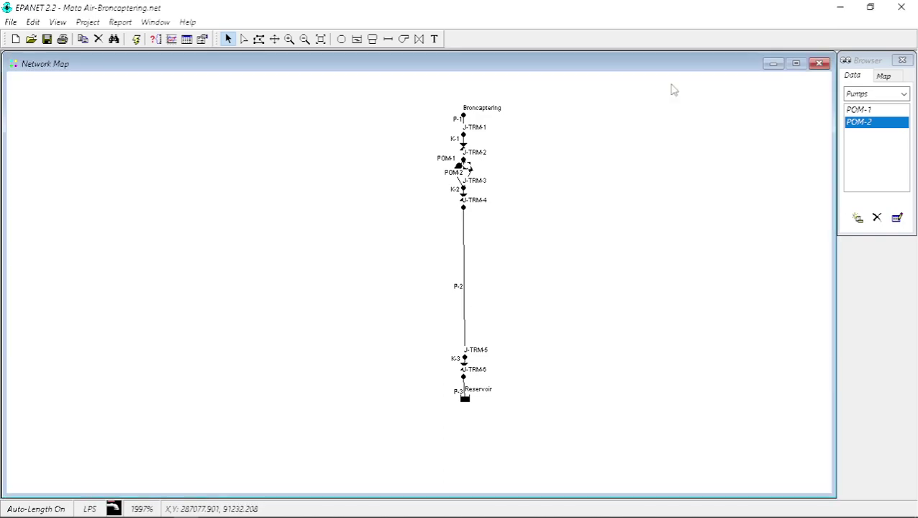
# Step: Examine the diameter and type settings in the properties of valve K-2, and close them
pyautogui.doubleClick(463, 195)
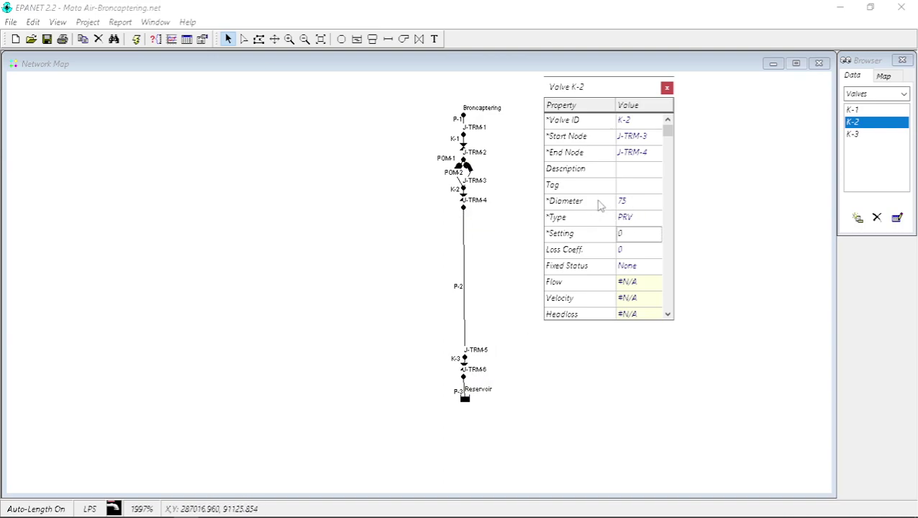
pyautogui.click(596, 205)
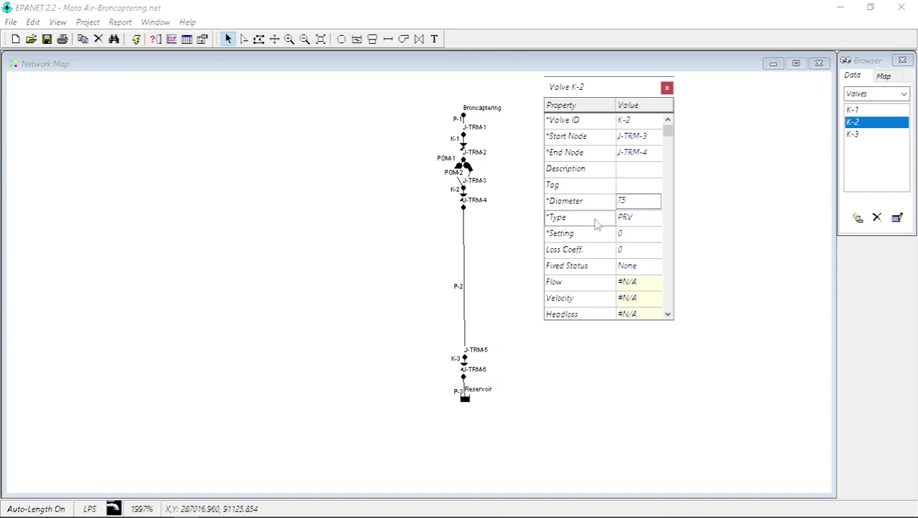
pyautogui.click(600, 220)
pyautogui.click(605, 206)
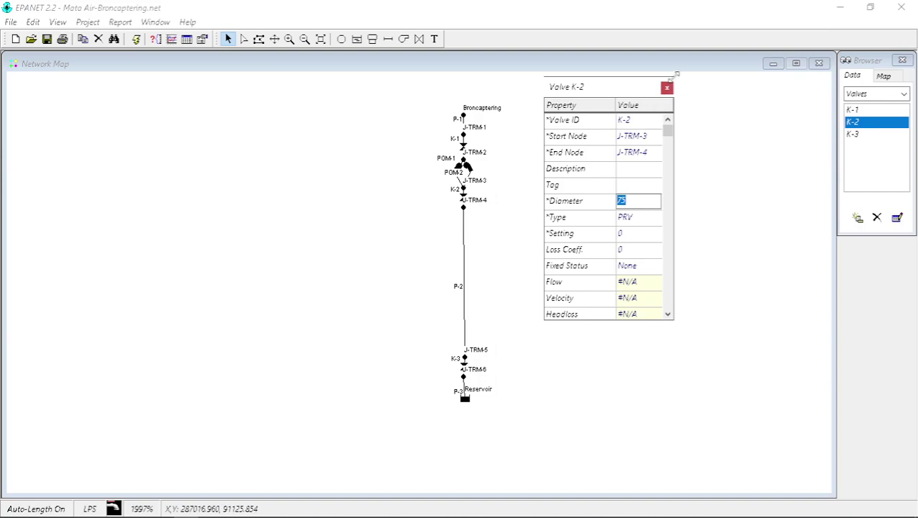
pyautogui.click(666, 88)
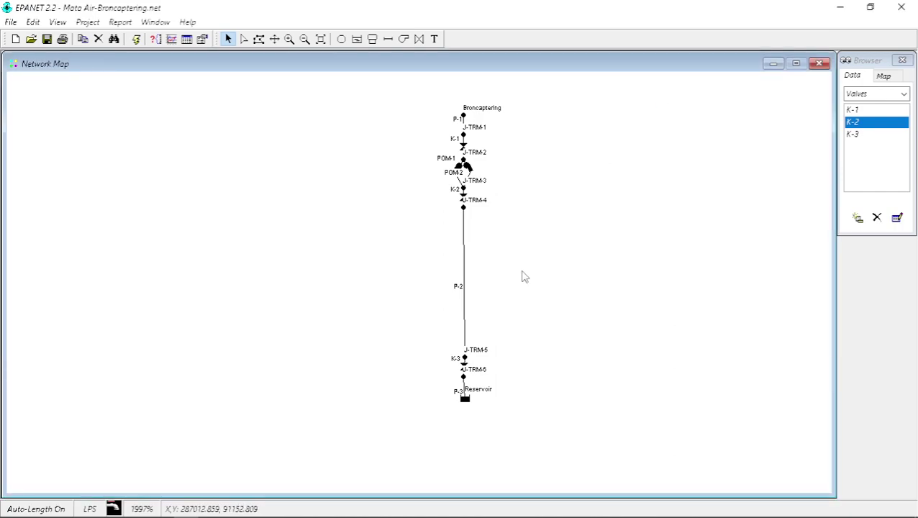
# Step: Examine the length, diameter and roughness settings in the properties of pipe P-2, and close them
pyautogui.doubleClick(464, 298)
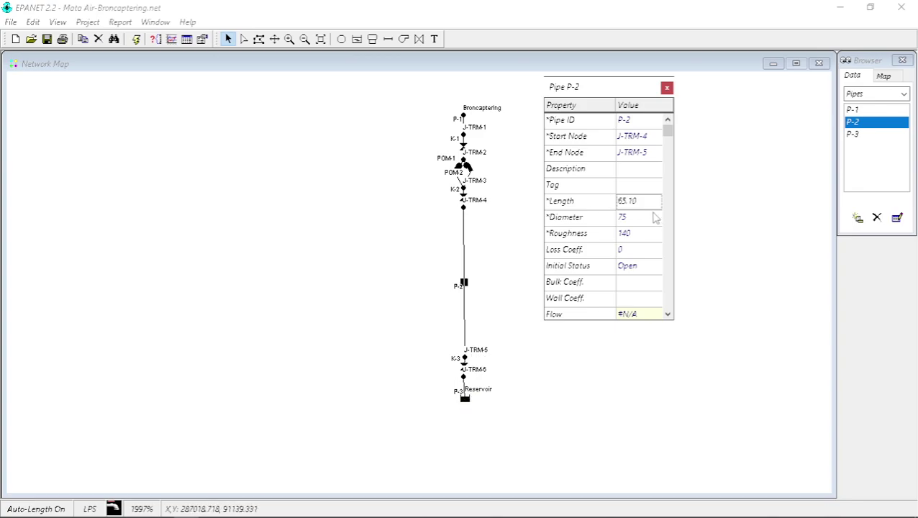
pyautogui.click(603, 218)
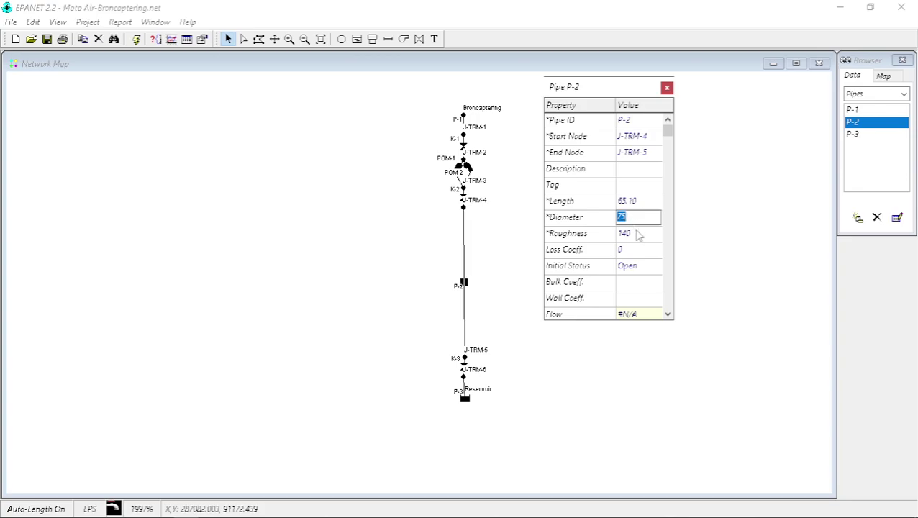
pyautogui.click(619, 238)
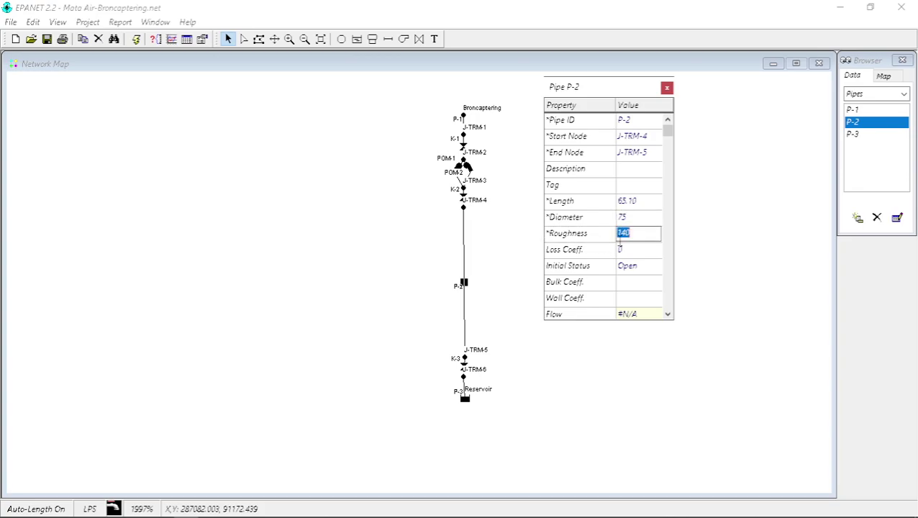
pyautogui.click(644, 219)
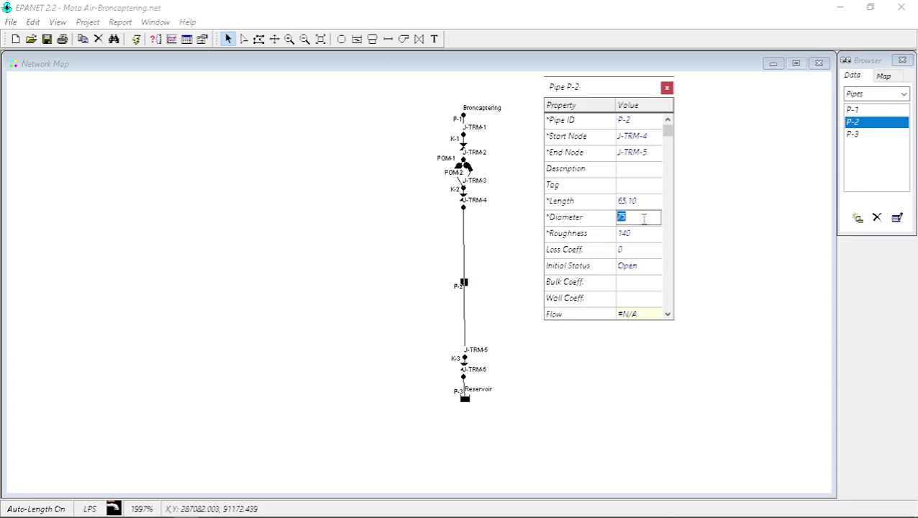
pyautogui.click(667, 88)
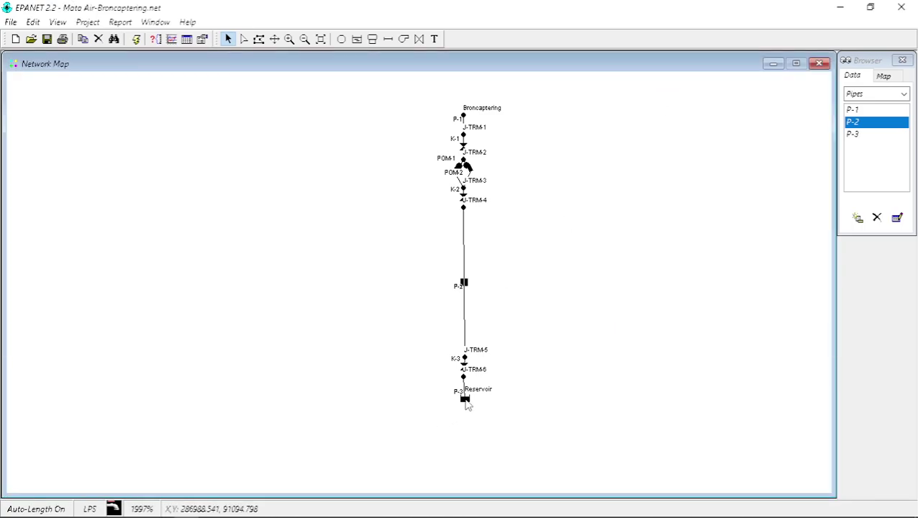
# Step: Examine the total head setting in the properties of the Reservoir, and close them
pyautogui.doubleClick(465, 399)
pyautogui.click(565, 204)
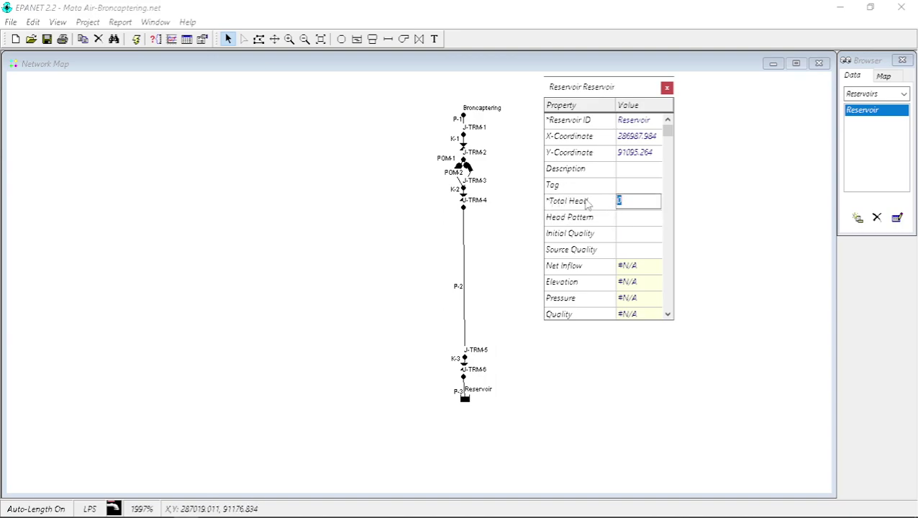
pyautogui.click(631, 206)
pyautogui.click(666, 87)
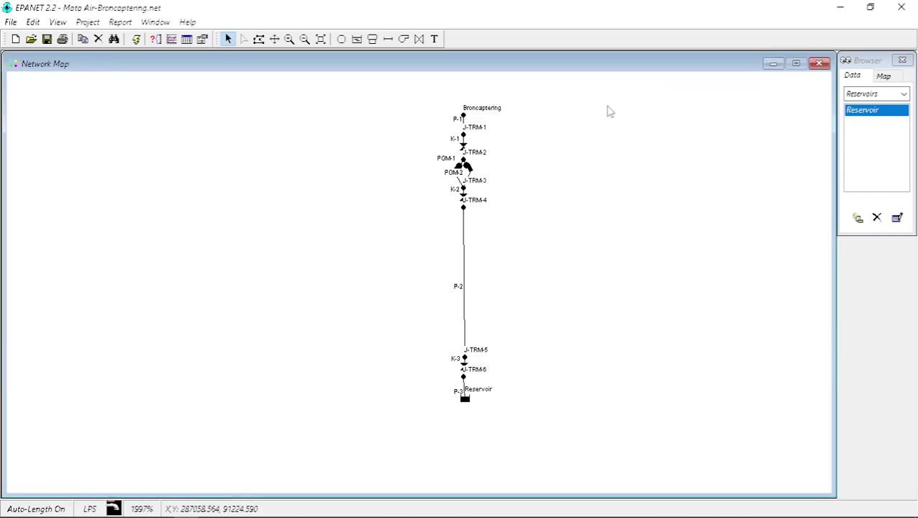
# Step: Set the base demand of junction Broncaptering to -10 and close its properties
pyautogui.doubleClick(463, 116)
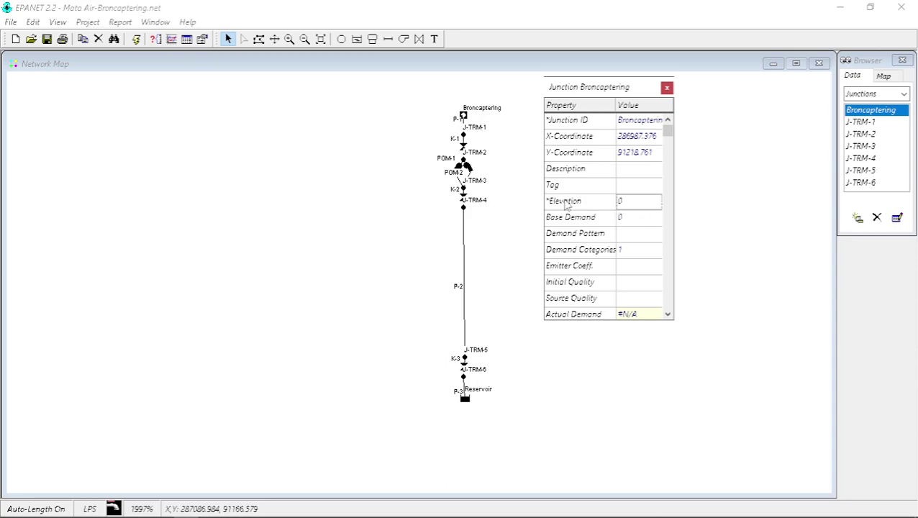
pyautogui.click(638, 201)
pyautogui.click(633, 218)
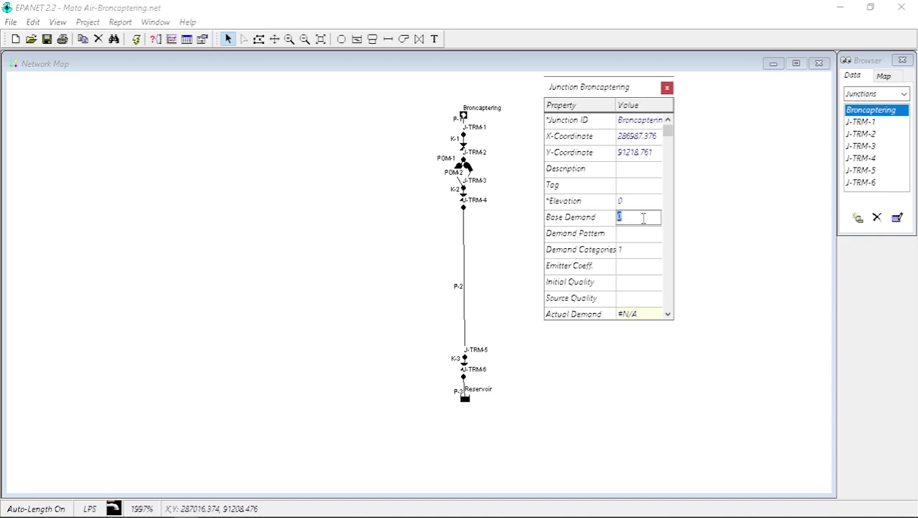
pyautogui.write('-10')
pyautogui.press('Return')
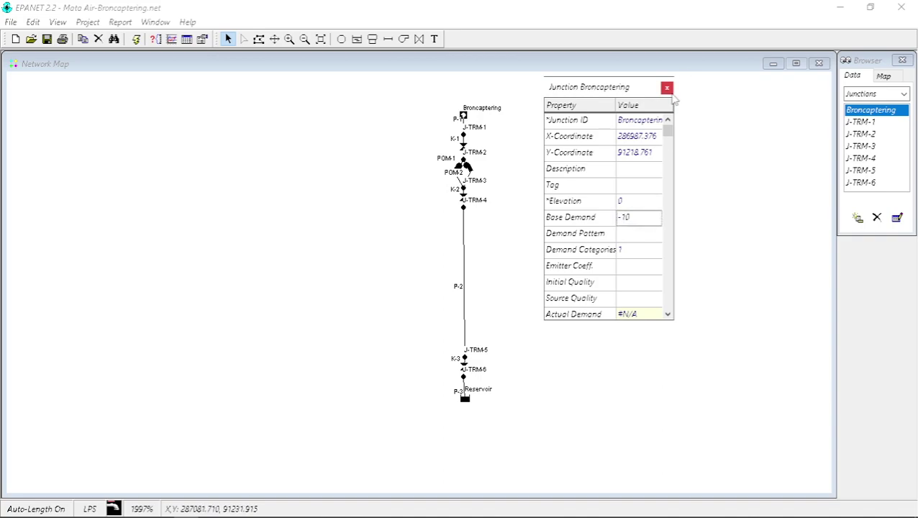
pyautogui.click(667, 87)
# Step: Examine the elevation and base demand settings in the properties of junction J-TRM-1, and close them
pyautogui.doubleClick(464, 138)
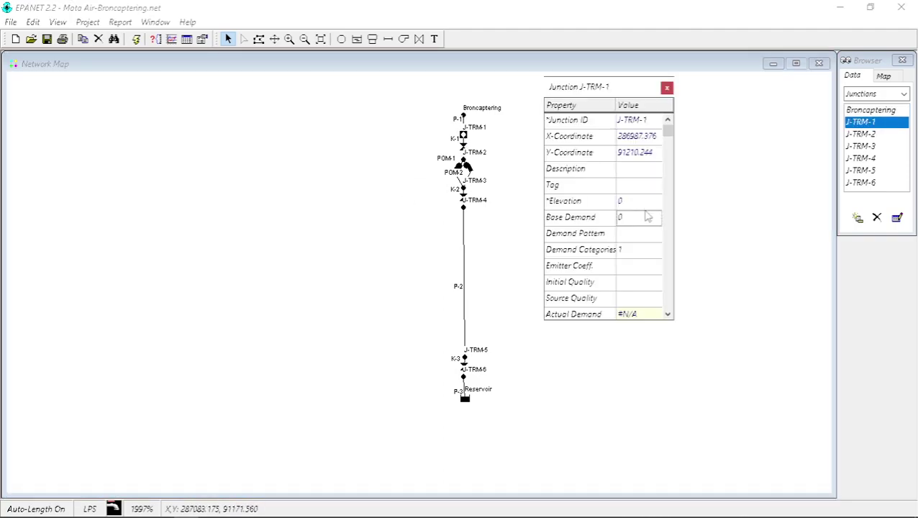
pyautogui.click(634, 201)
pyautogui.click(641, 217)
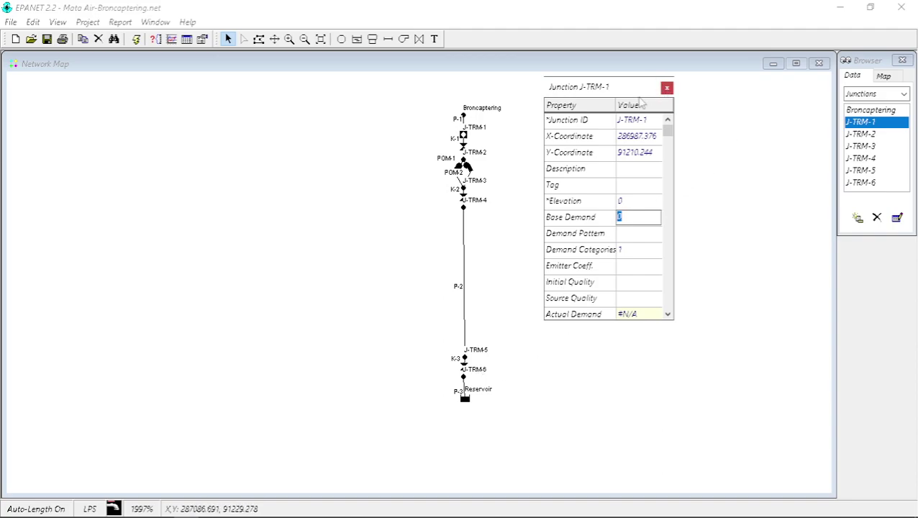
pyautogui.click(667, 88)
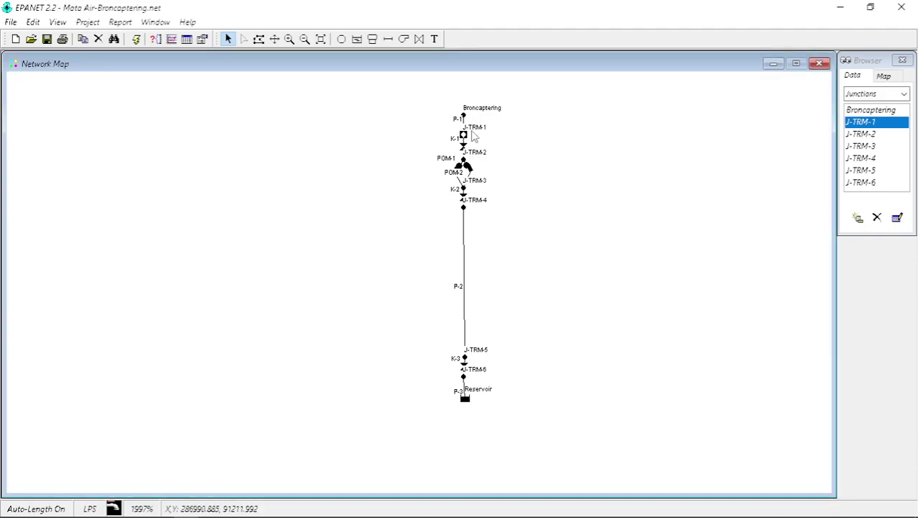
# Step: Show the backdrop image behind the pipe network on the network map
pyautogui.rightClick(336, 152)
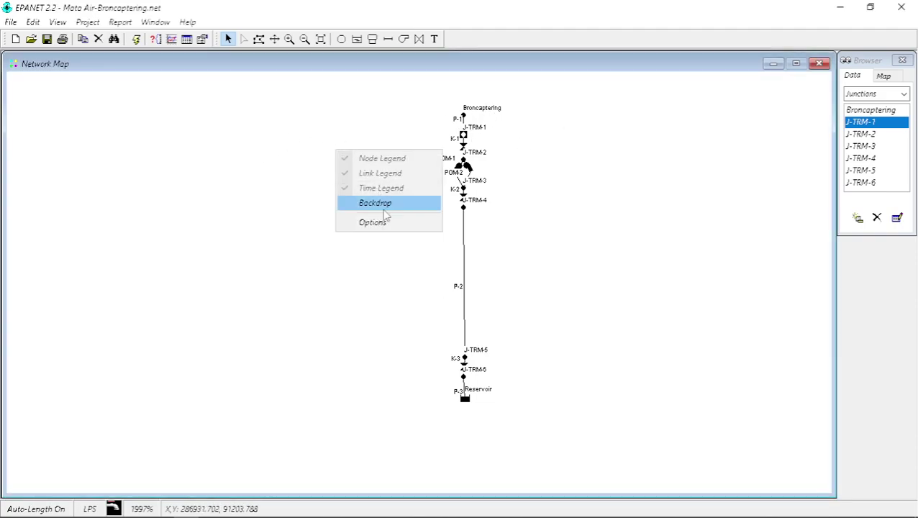
pyautogui.click(385, 215)
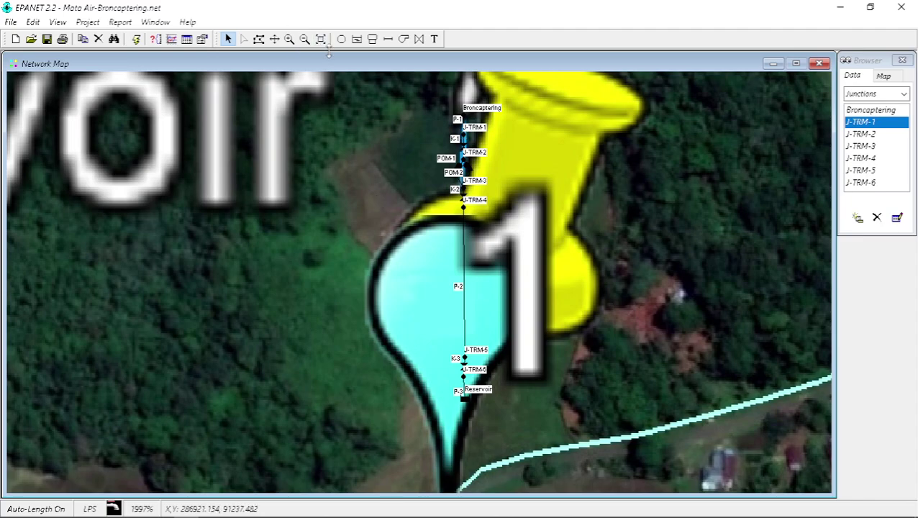